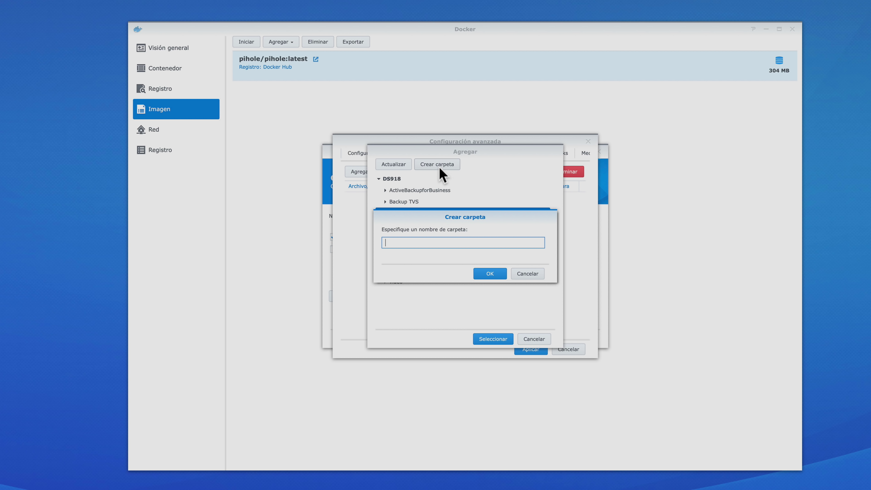
Create a pihole folder under docker, with a pihole-configs folder inside it
{"action": "type", "text": "pihole"}
{"action": "left_click", "coordinate": [493, 273]}
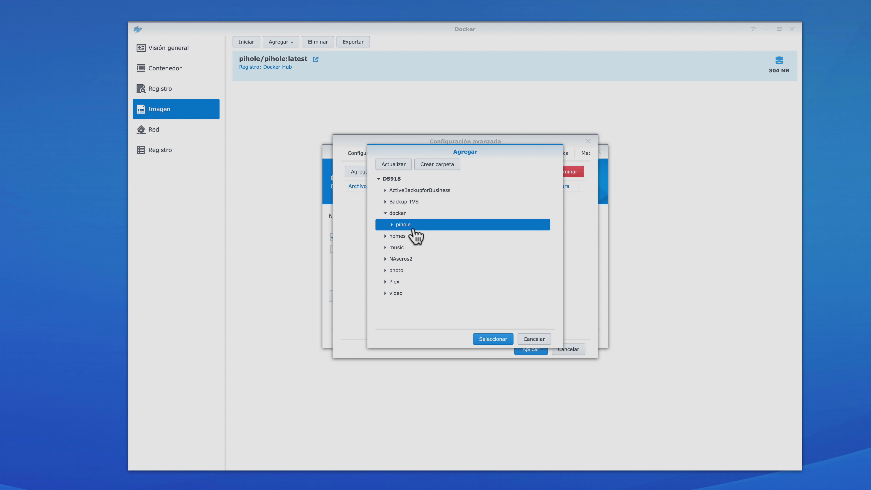
{"action": "left_click", "coordinate": [444, 168]}
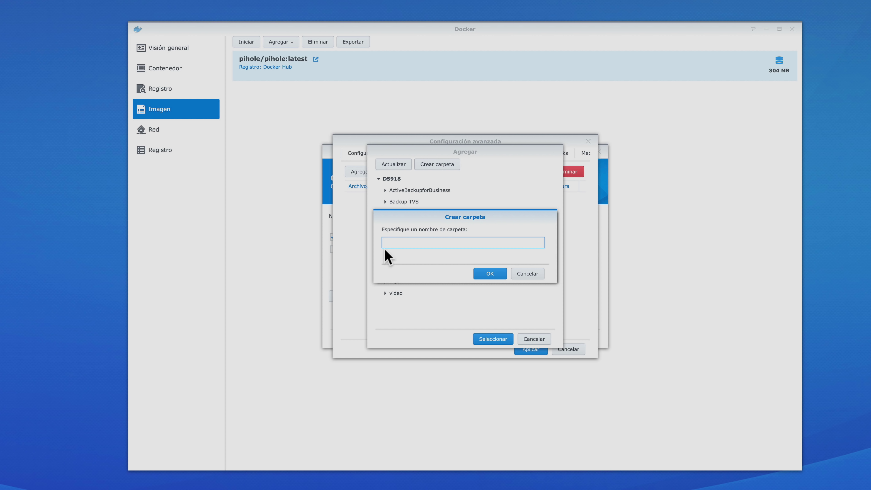
{"action": "type", "text": "pihole-configs"}
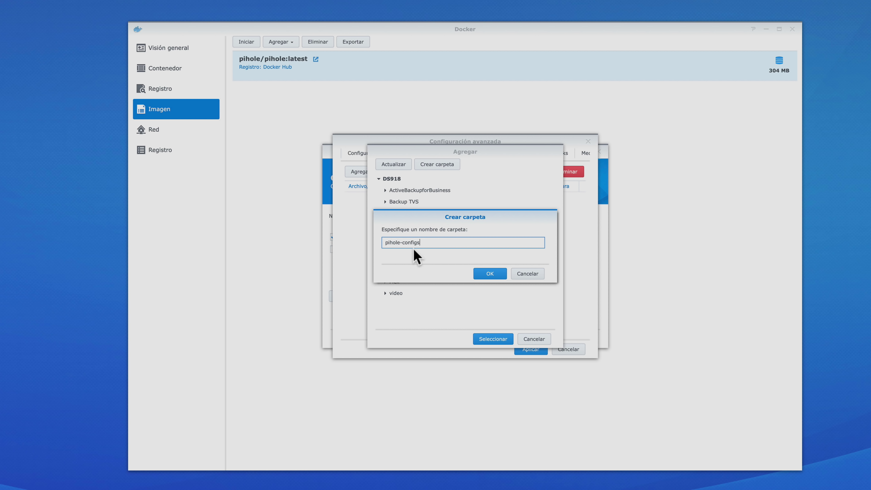
{"action": "left_click", "coordinate": [486, 275]}
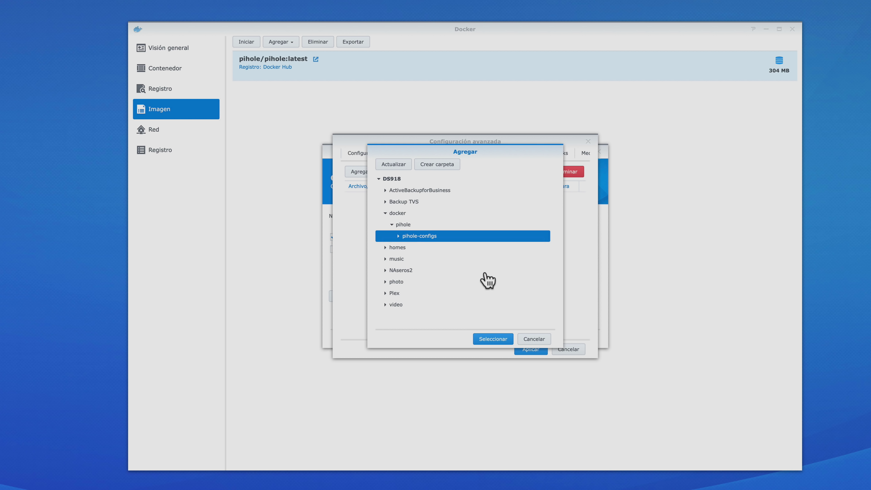
Add a dnsmasq.d-configs folder inside the pihole folder
{"action": "left_click", "coordinate": [411, 226]}
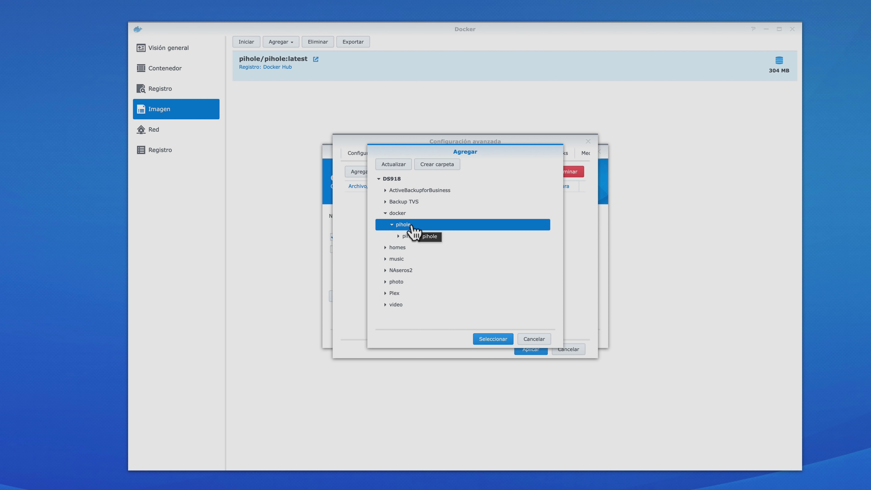
{"action": "left_click", "coordinate": [437, 166]}
{"action": "type", "text": "dnsmasq.d-configs"}
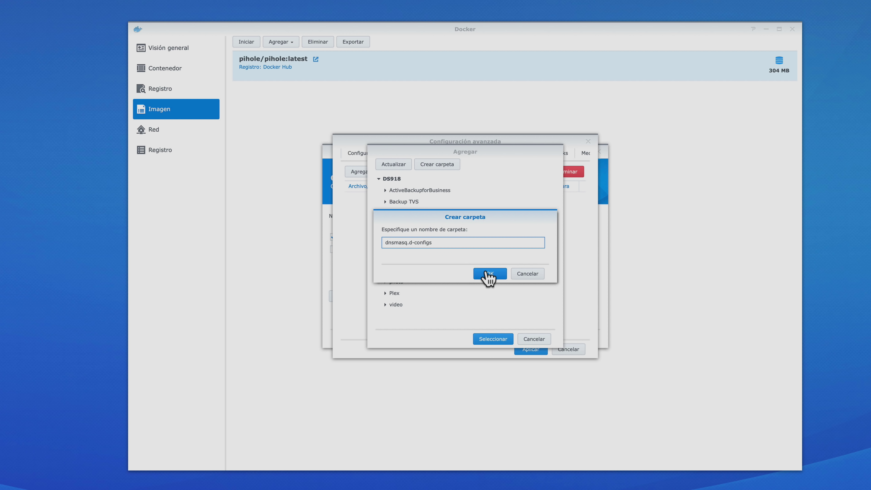
{"action": "left_click", "coordinate": [490, 274]}
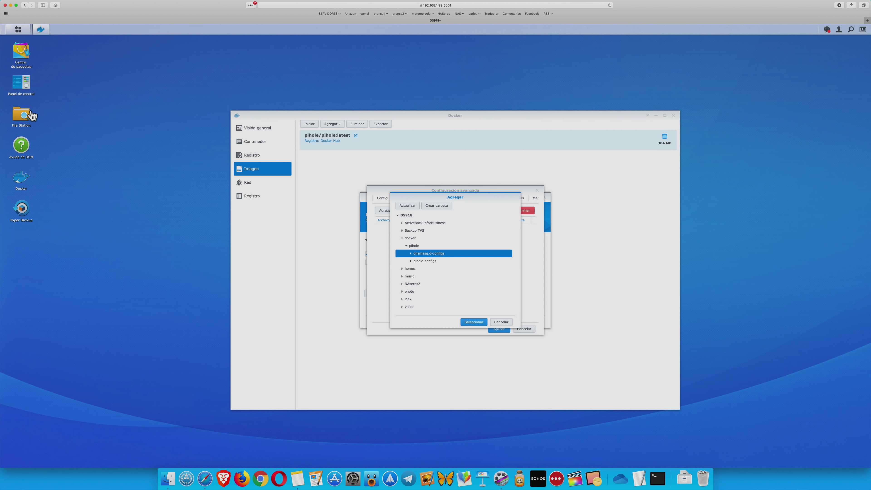
{"action": "left_click", "coordinate": [32, 116]}
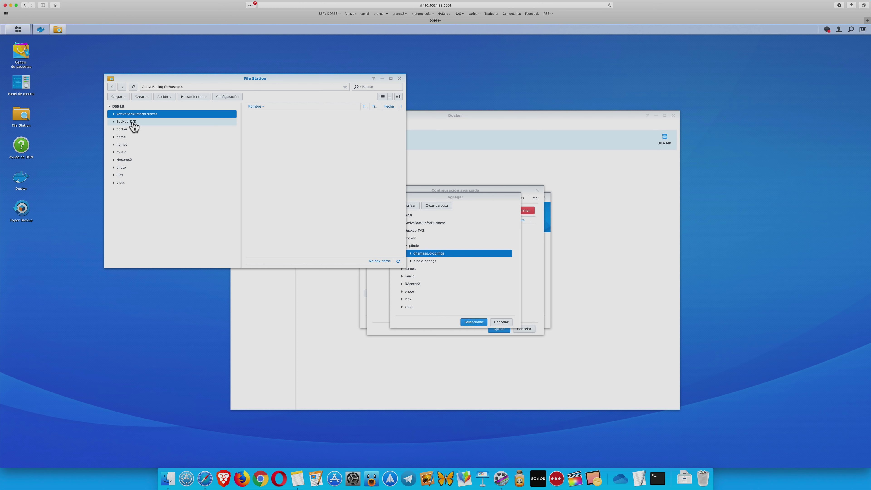
{"action": "left_click", "coordinate": [129, 130]}
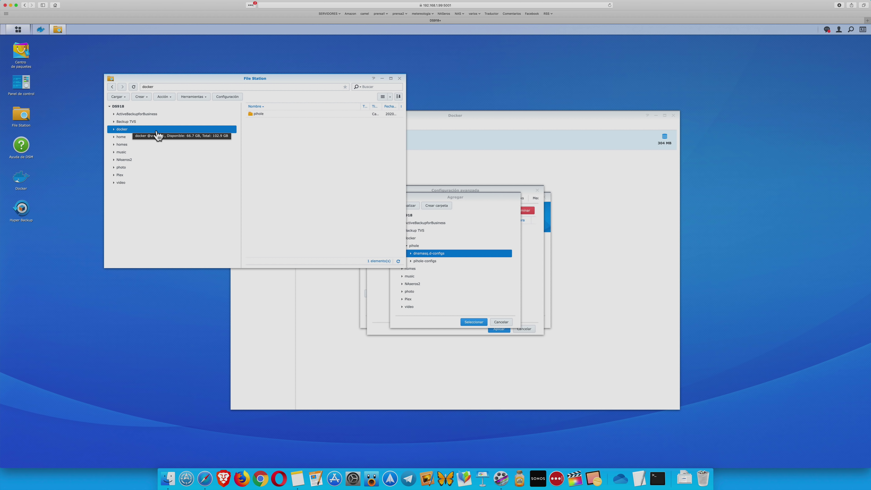
{"action": "double_click", "coordinate": [262, 114]}
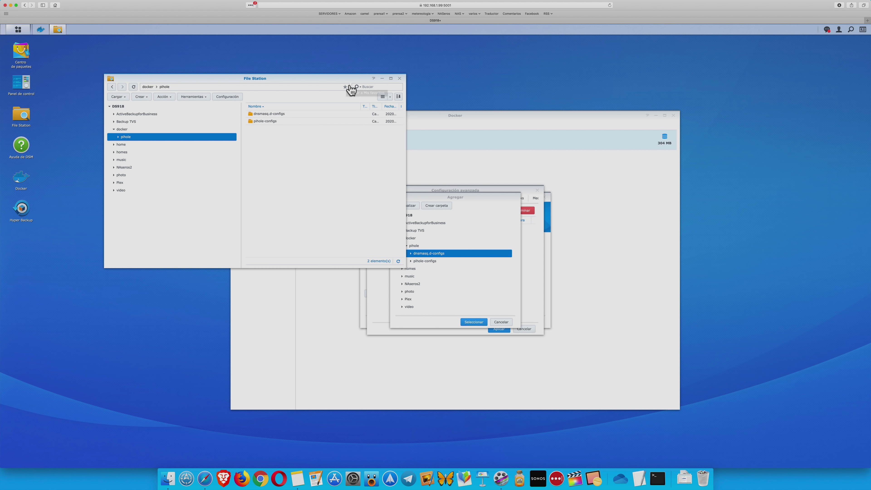
{"action": "left_click", "coordinate": [399, 78]}
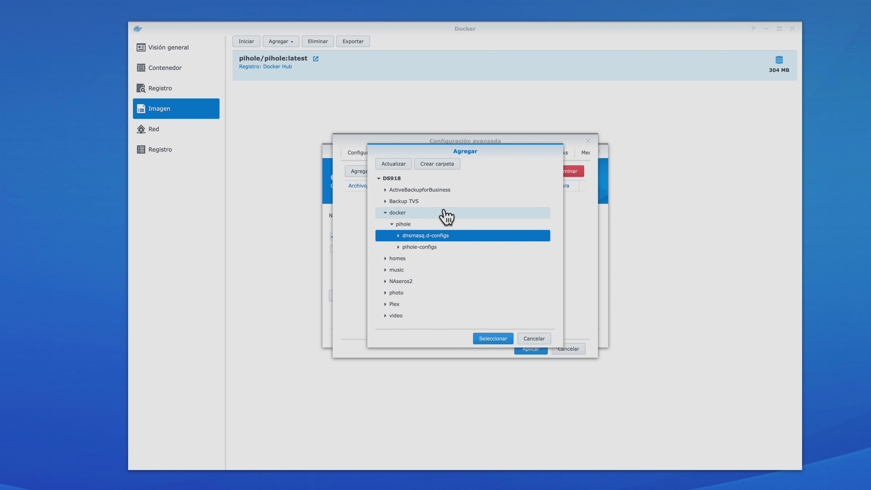
Mount the pihole-configs folder as a volume at /etc/pihole/
{"action": "left_click", "coordinate": [442, 248]}
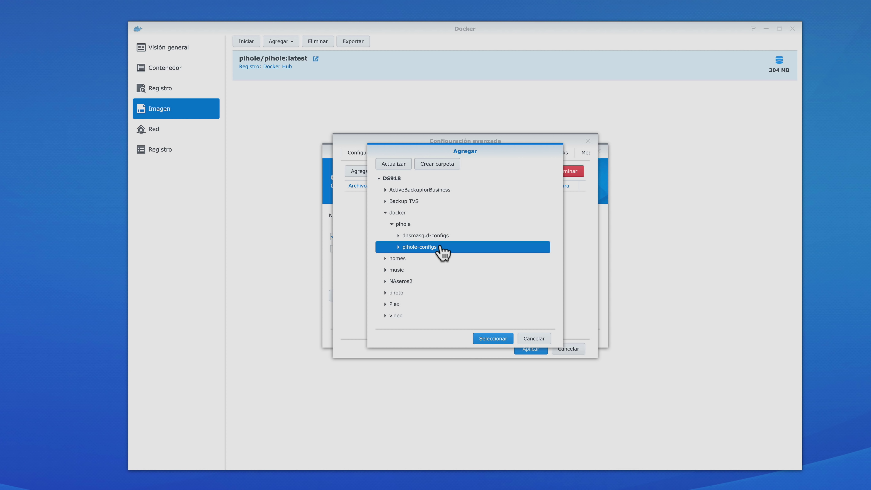
{"action": "left_click", "coordinate": [492, 339]}
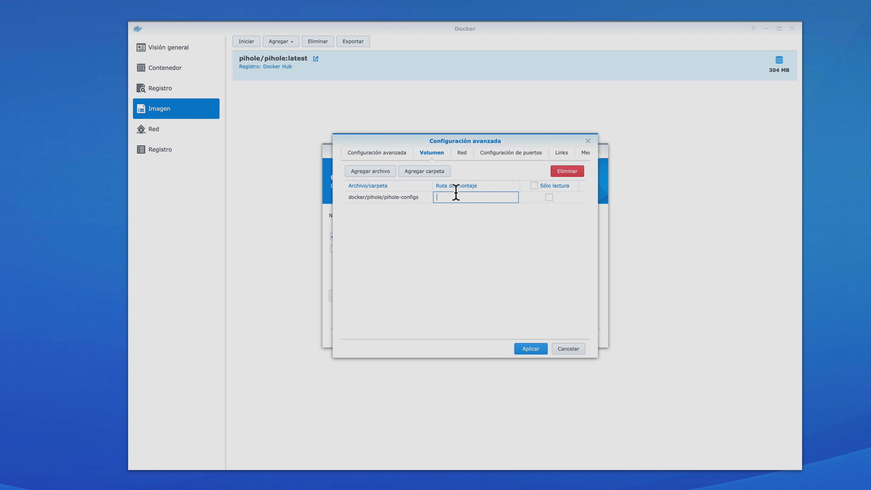
{"action": "left_click", "coordinate": [444, 197]}
{"action": "type", "text": "/etc/pihole/"}
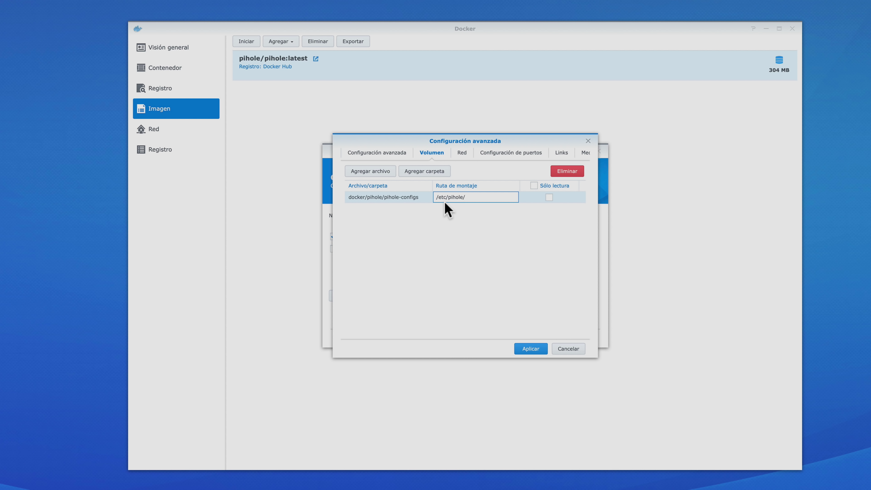
Mount docker/pihole/dnsmasq.d-configs at /etc/dnsmasq.d-configs/, then bring up the network settings
{"action": "left_click", "coordinate": [431, 173]}
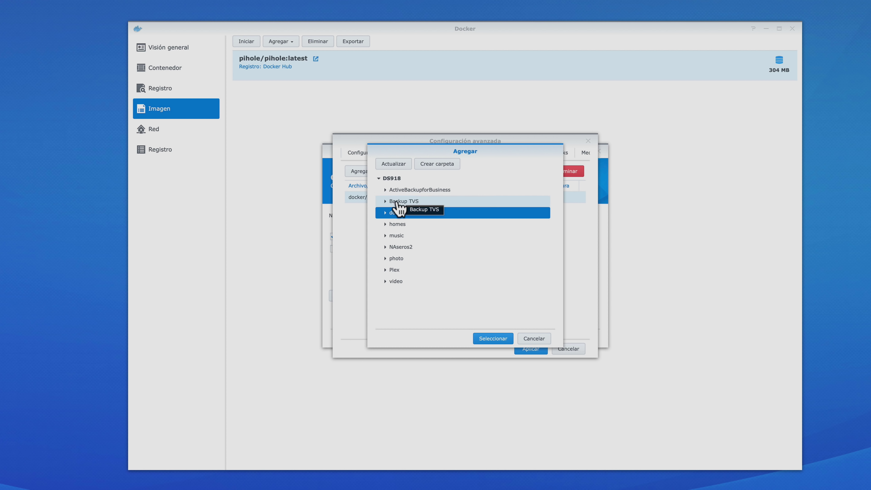
{"action": "left_click", "coordinate": [385, 213]}
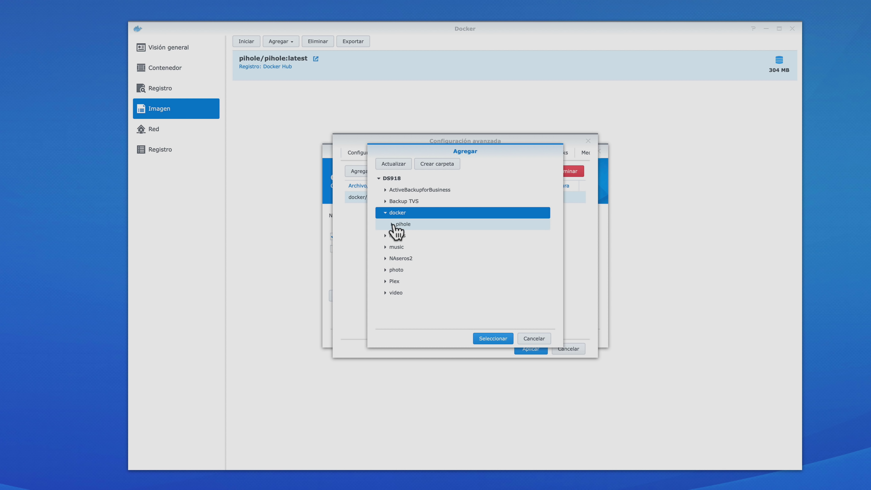
{"action": "left_click", "coordinate": [393, 224]}
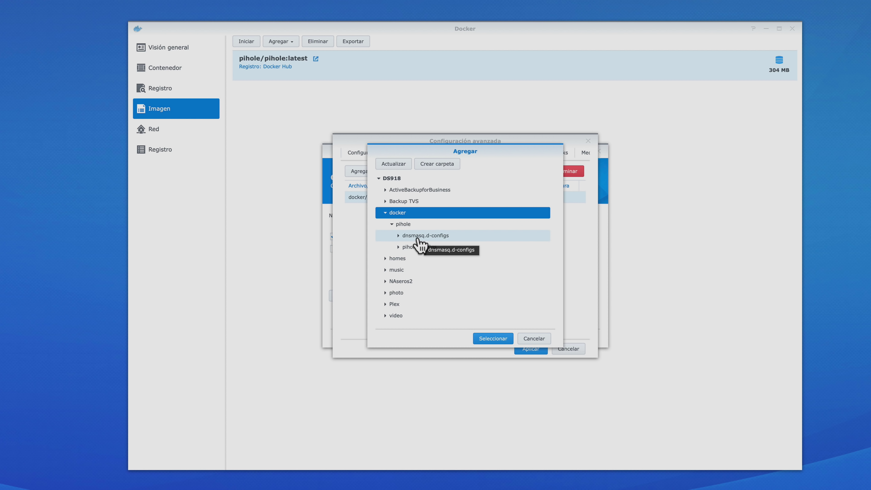
{"action": "left_click", "coordinate": [421, 242]}
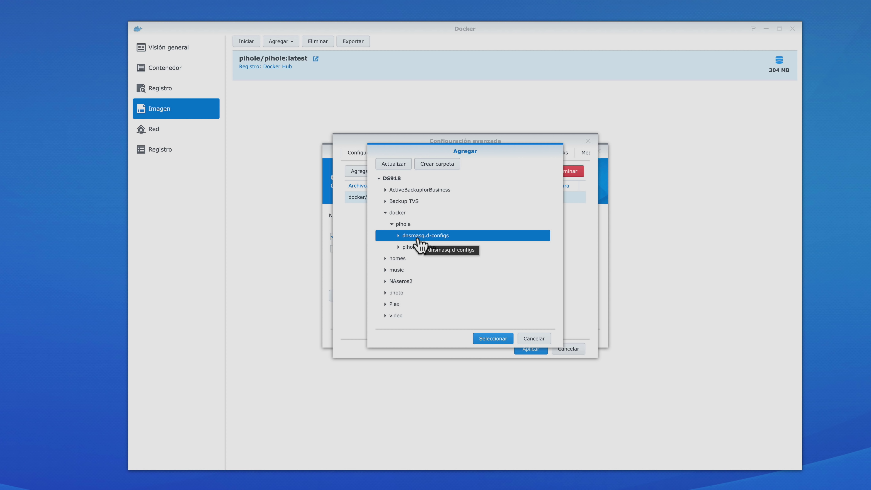
{"action": "left_click", "coordinate": [500, 342]}
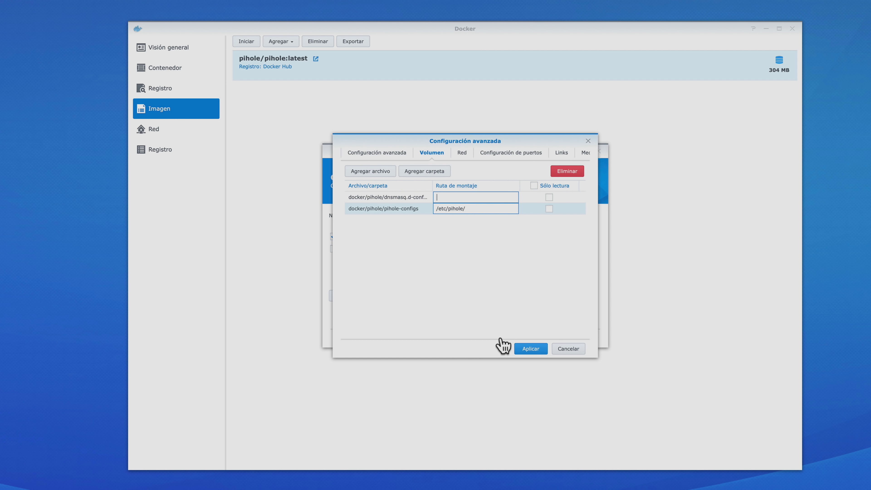
{"action": "type", "text": "/etc/dnsmasq.d-configs/"}
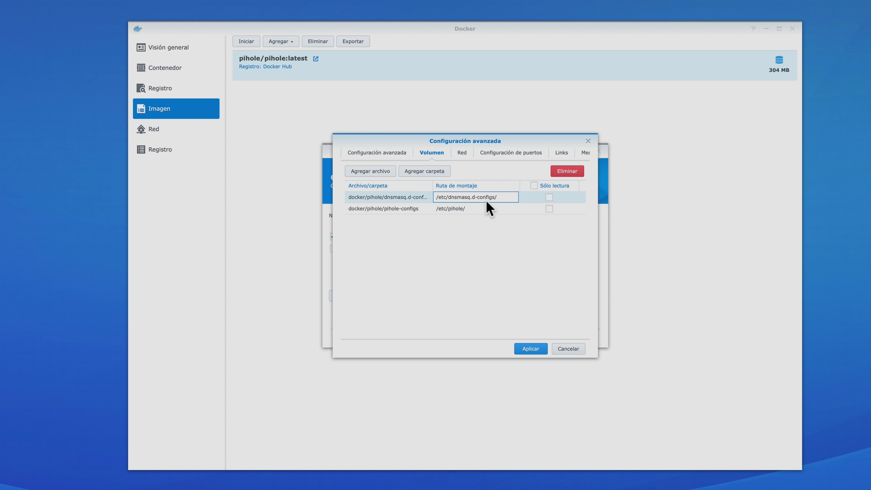
{"action": "left_click", "coordinate": [466, 156]}
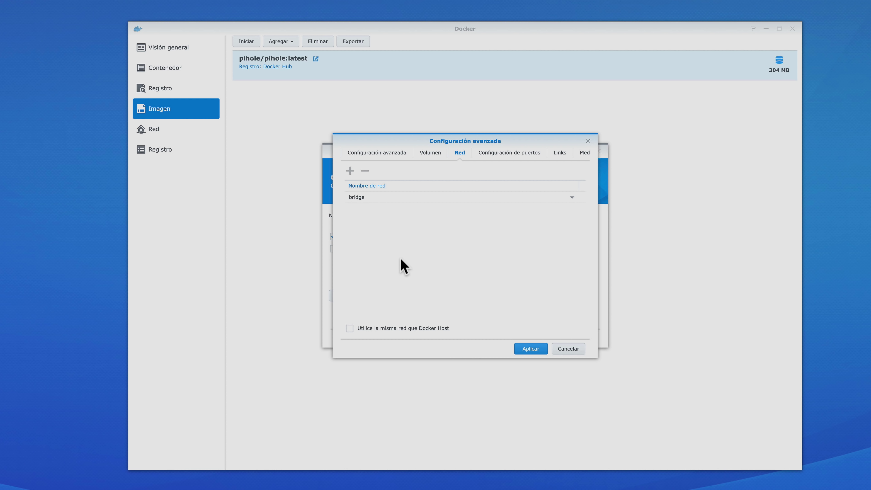
Make the container use the same network as the Docker Host instead of bridge
{"action": "left_click", "coordinate": [363, 199]}
{"action": "left_click", "coordinate": [360, 257]}
{"action": "left_click", "coordinate": [350, 328]}
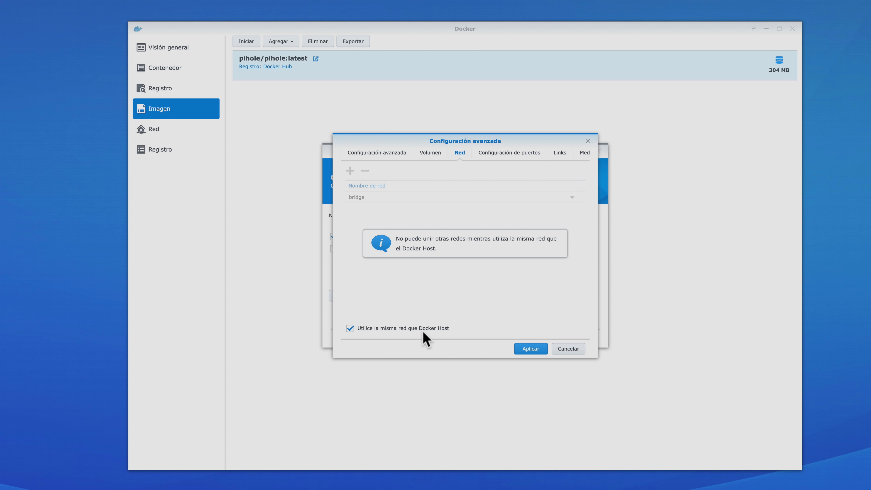
Check the port and links settings, ending on the environment variables list
{"action": "left_click", "coordinate": [514, 154]}
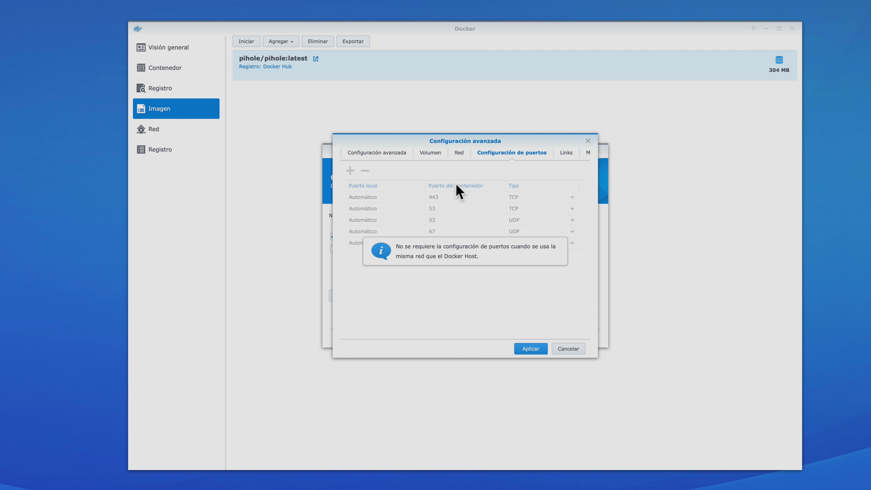
{"action": "left_click", "coordinate": [459, 155]}
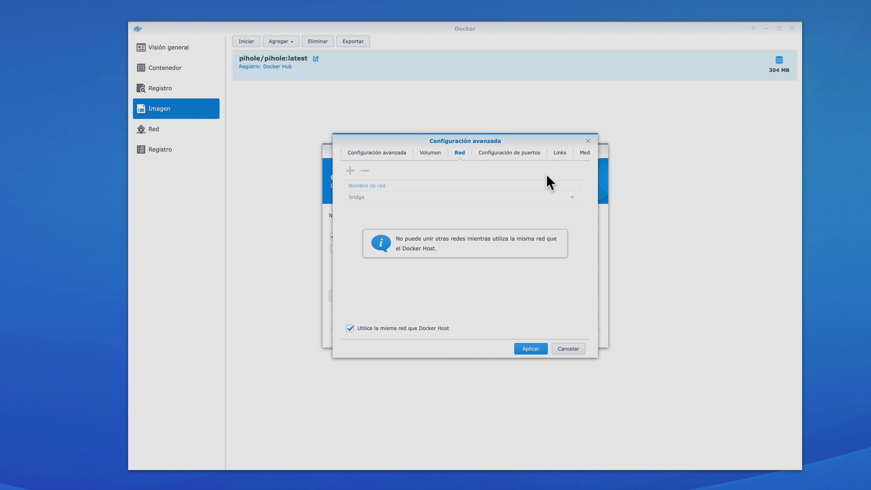
{"action": "left_click", "coordinate": [560, 153]}
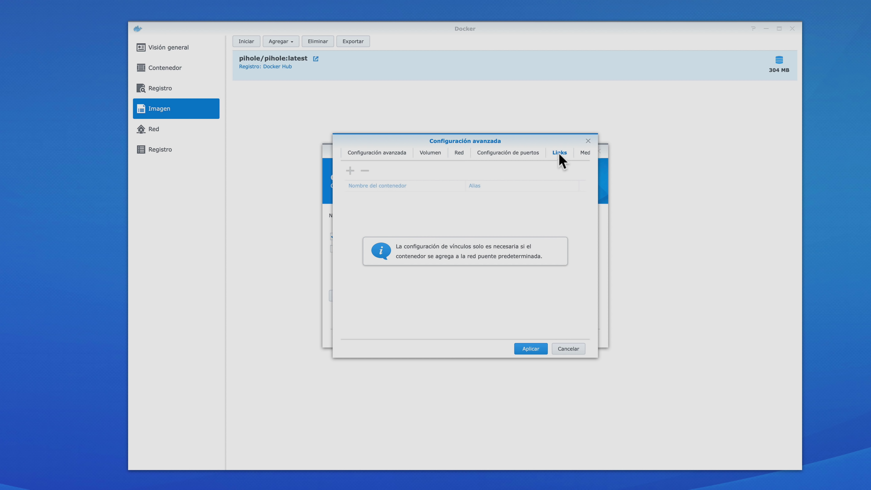
{"action": "left_click", "coordinate": [584, 153]}
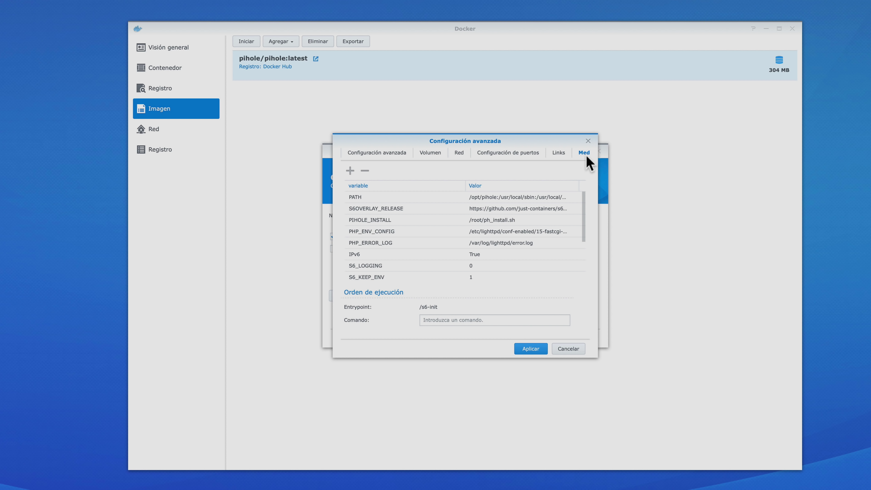
Change the ServerIP environment variable to 192.168.1.99
{"action": "scroll", "coordinate": [520, 216], "scroll_direction": "down", "scroll_amount": 4}
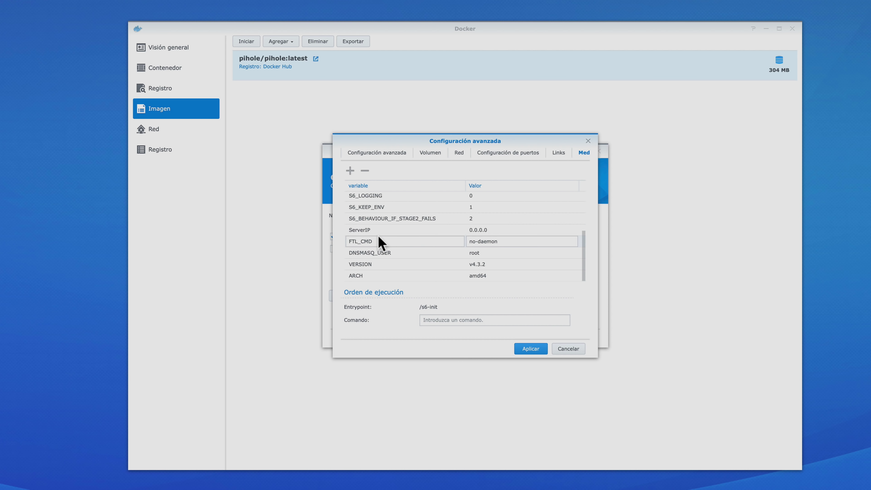
{"action": "left_click", "coordinate": [491, 229]}
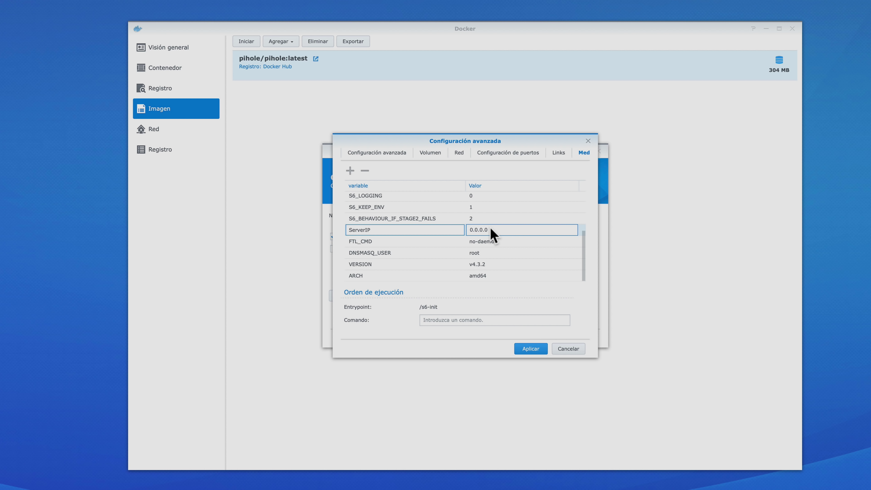
{"action": "key", "text": "BackSpace"}
{"action": "key", "text": "BackSpace"}
{"action": "key", "text": "BackSpace"}
{"action": "key", "text": "BackSpace"}
{"action": "key", "text": "BackSpace"}
{"action": "key", "text": "BackSpace"}
{"action": "key", "text": "BackSpace"}
{"action": "type", "text": "192.168.1.99"}
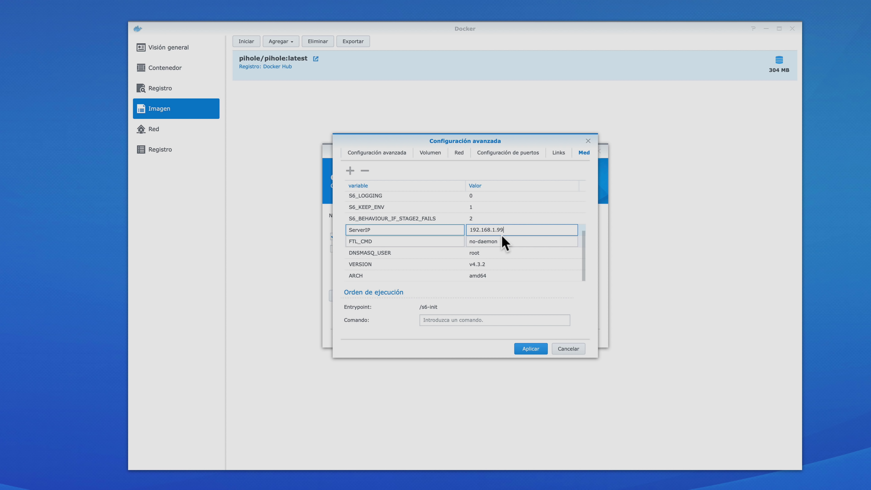
Add environment variables WEB_PORT=8080 and WEBPASSWORD holding the chosen web password
{"action": "left_click", "coordinate": [350, 170]}
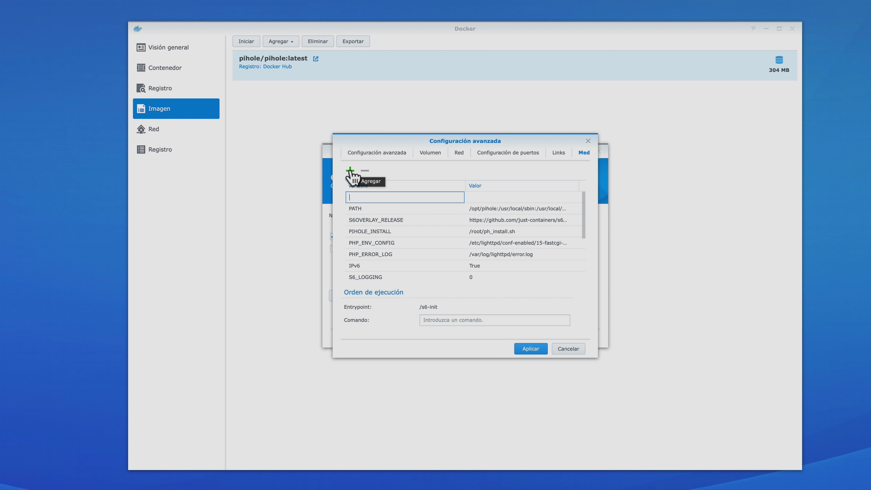
{"action": "type", "text": "WEB_PORT"}
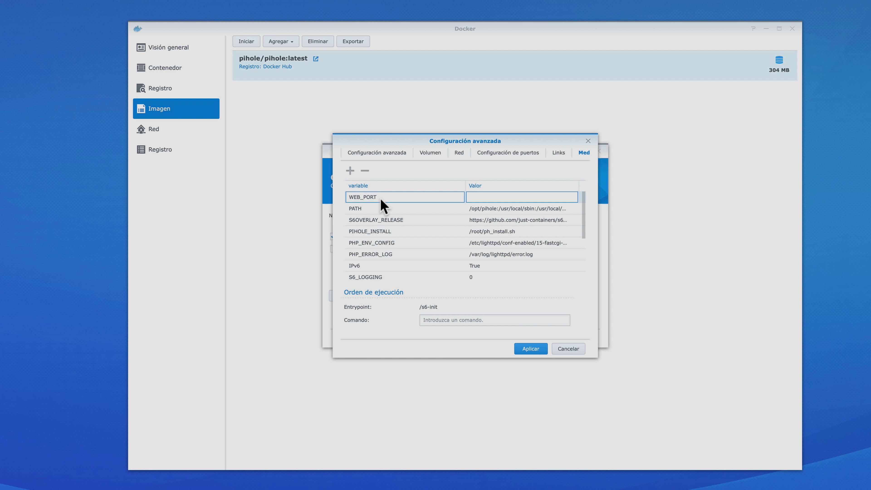
{"action": "left_click", "coordinate": [478, 199]}
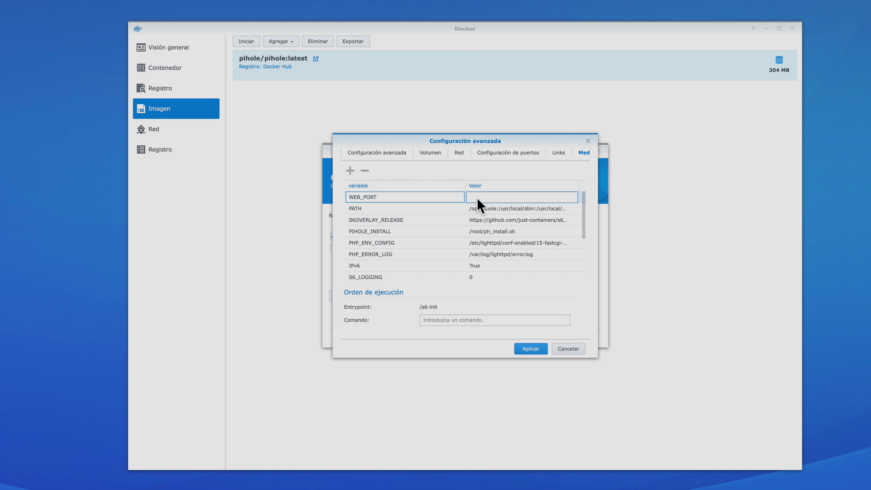
{"action": "type", "text": "8080"}
{"action": "left_click", "coordinate": [351, 171]}
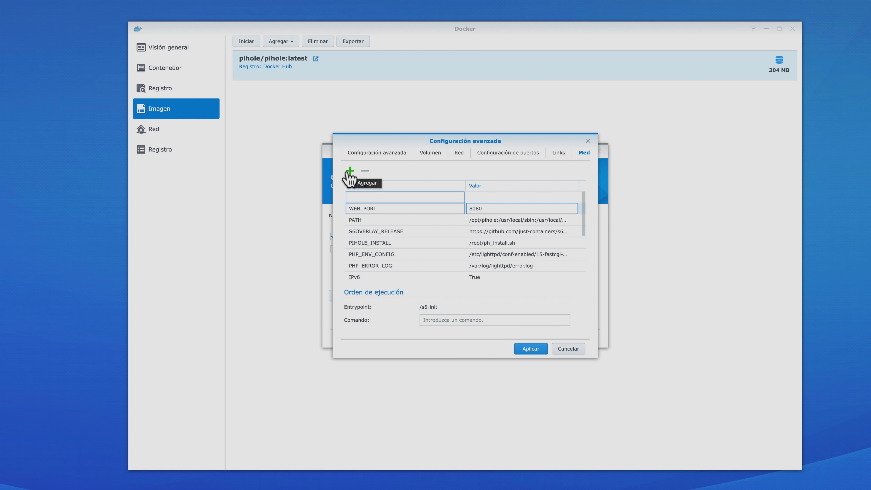
{"action": "type", "text": "WEBPASSWORD"}
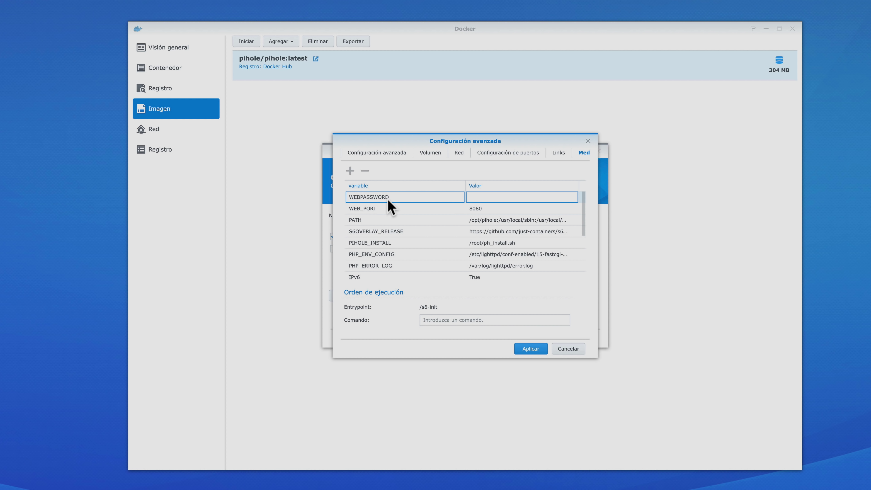
{"action": "left_click", "coordinate": [481, 199]}
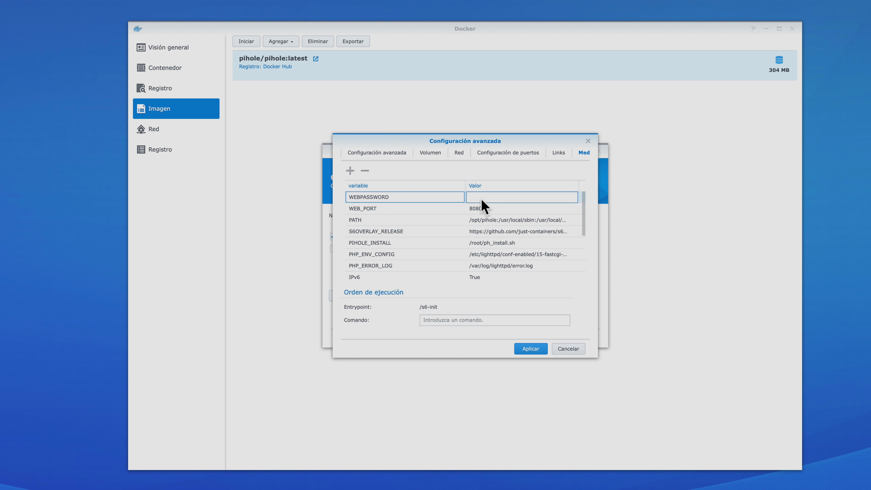
{"action": "type", "text": "1234"}
Review the general, volume, network and environment tabs of the advanced settings
{"action": "left_click", "coordinate": [387, 154]}
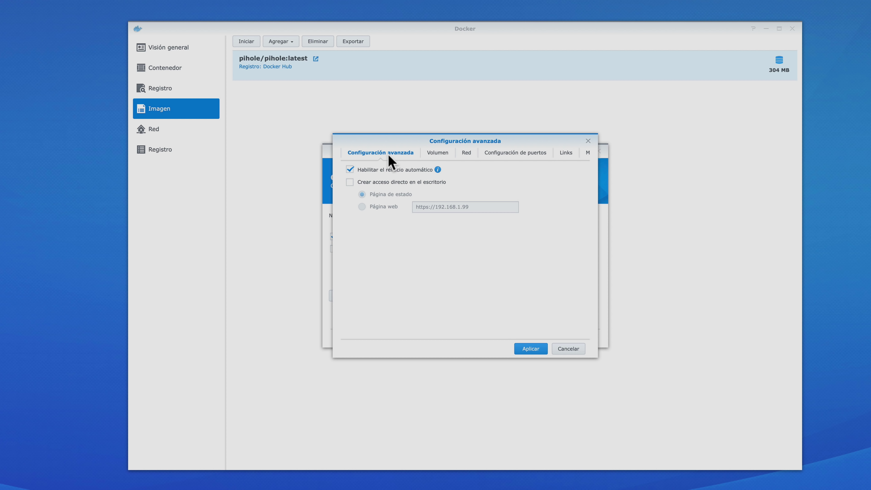
{"action": "left_click", "coordinate": [441, 153]}
{"action": "left_click", "coordinate": [478, 198]}
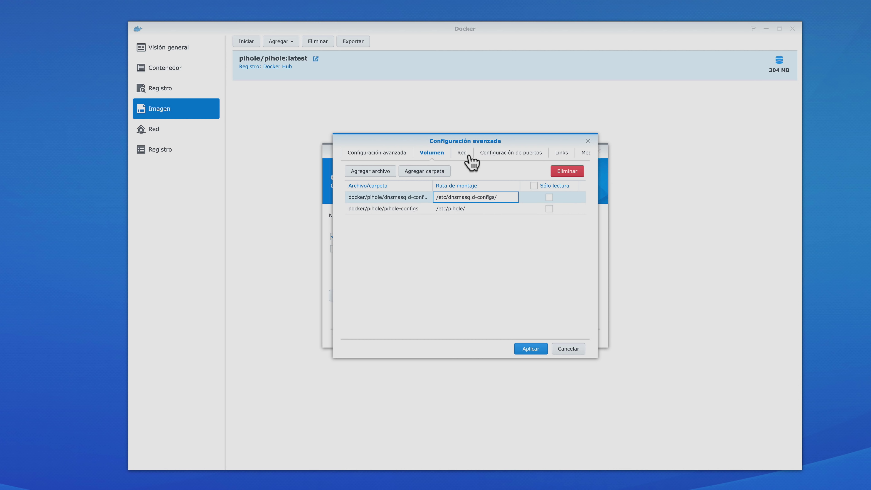
{"action": "left_click", "coordinate": [462, 154]}
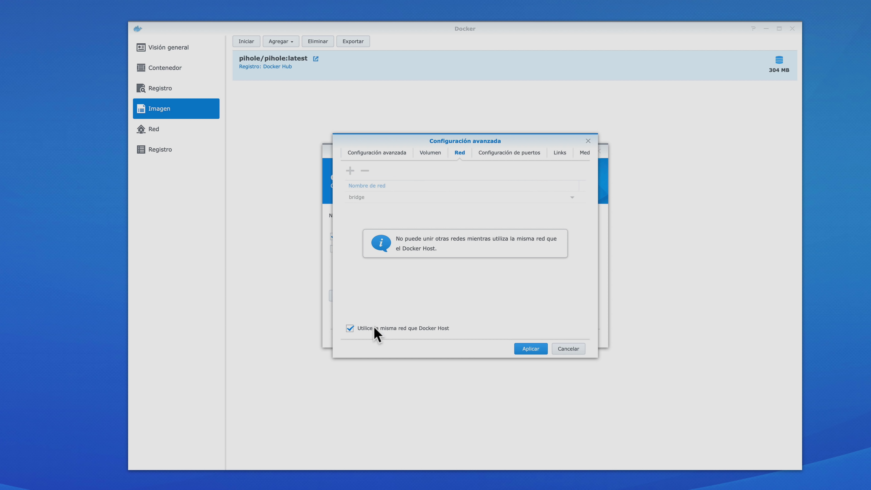
{"action": "left_click", "coordinate": [586, 155]}
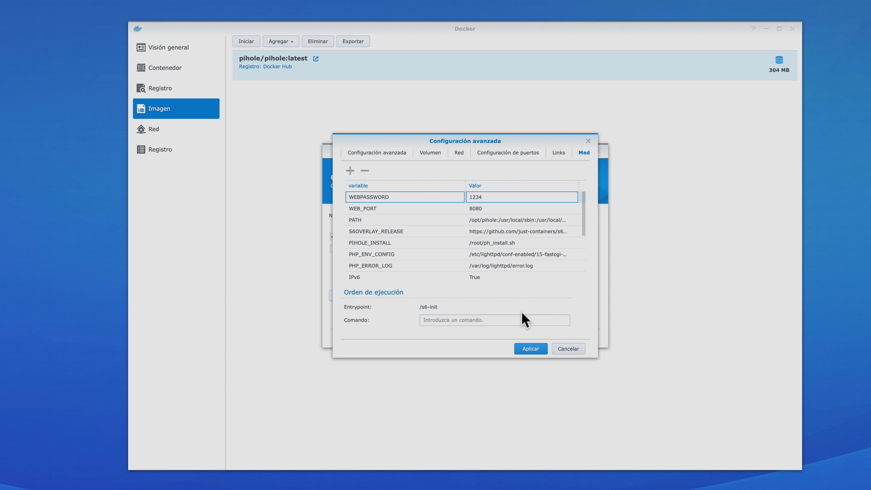
Apply the advanced settings, check the Resumen summary, and create the pihole container
{"action": "left_click", "coordinate": [531, 348]}
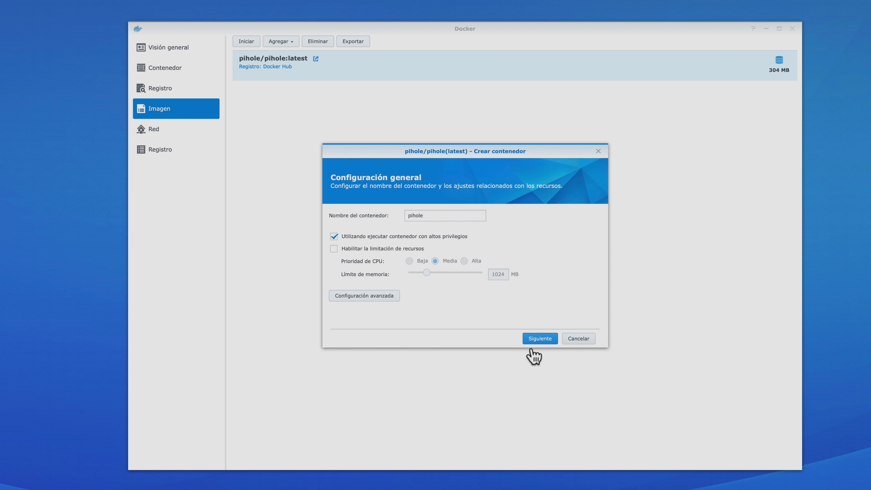
{"action": "left_click", "coordinate": [540, 338]}
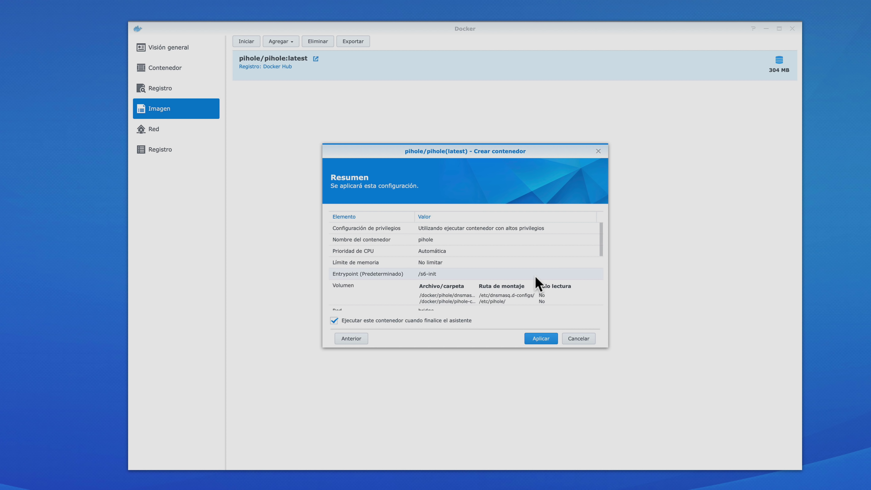
{"action": "scroll", "coordinate": [535, 281], "scroll_direction": "down", "scroll_amount": 5}
{"action": "scroll", "coordinate": [537, 282], "scroll_direction": "up", "scroll_amount": 3}
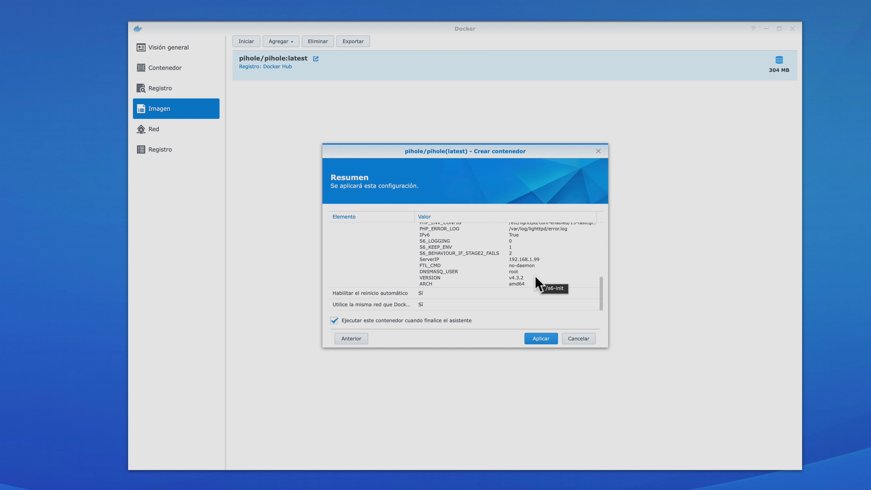
{"action": "left_click", "coordinate": [540, 339]}
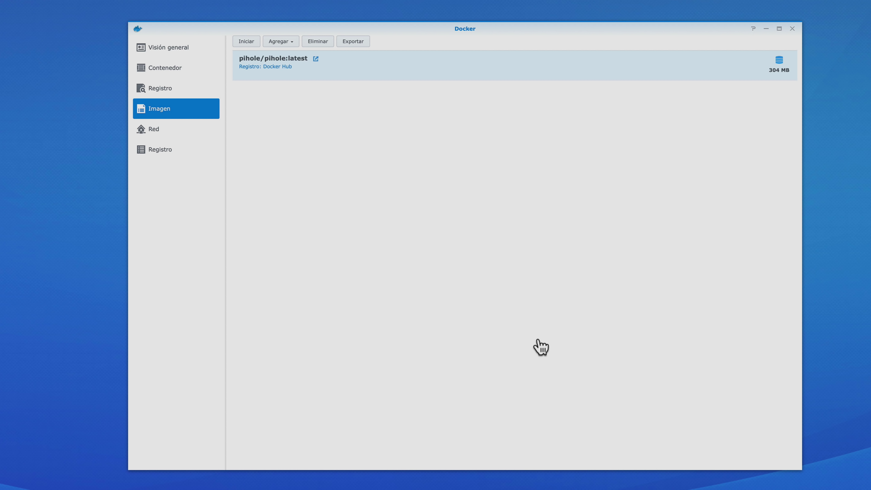
Go from Visión general to the Contenedor list and select the running pihole container
{"action": "left_click", "coordinate": [181, 55]}
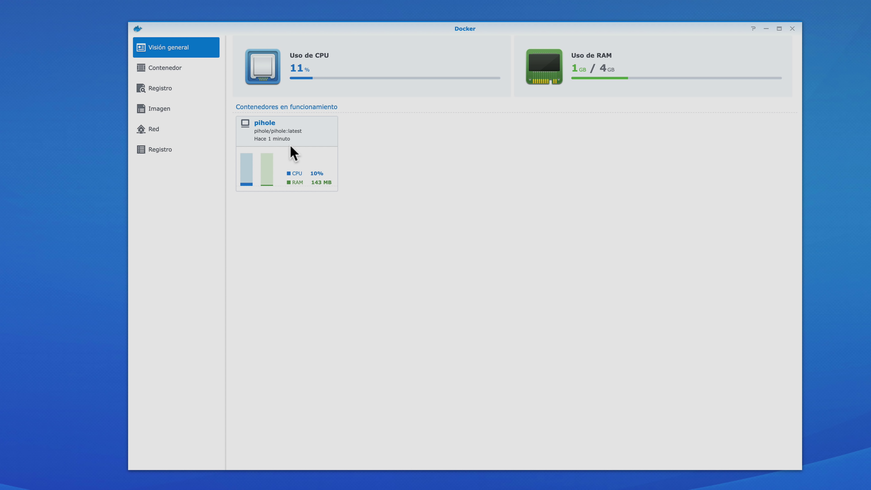
{"action": "left_click", "coordinate": [194, 80]}
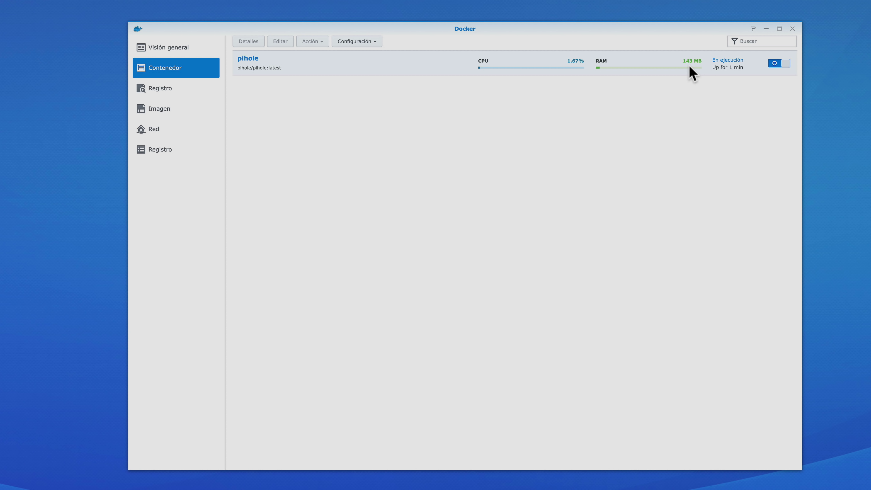
{"action": "left_click", "coordinate": [318, 63]}
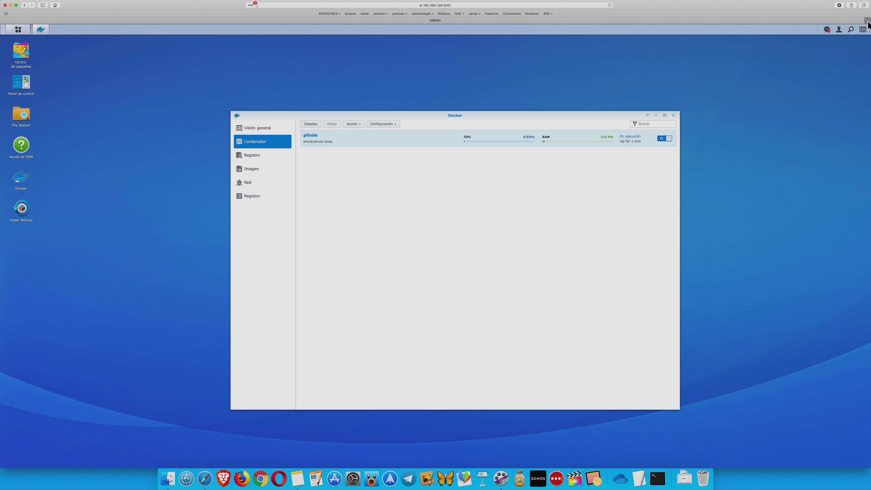
{"action": "left_click", "coordinate": [867, 20]}
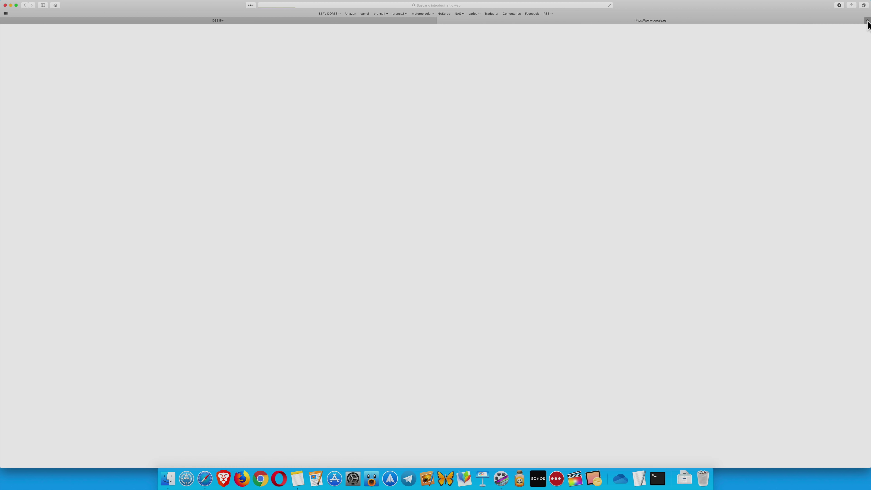
{"action": "left_click", "coordinate": [430, 5]}
{"action": "type", "text": "http://192.168.1.90:8080/admin/"}
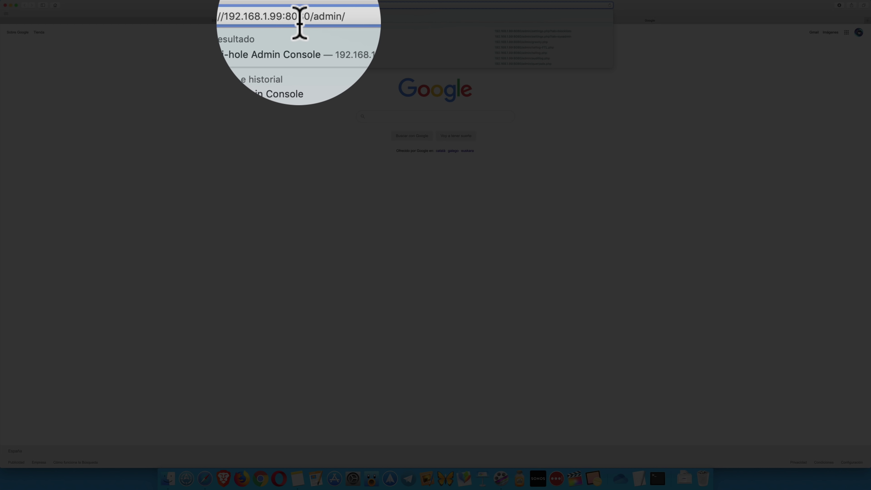
{"action": "key", "text": "Return"}
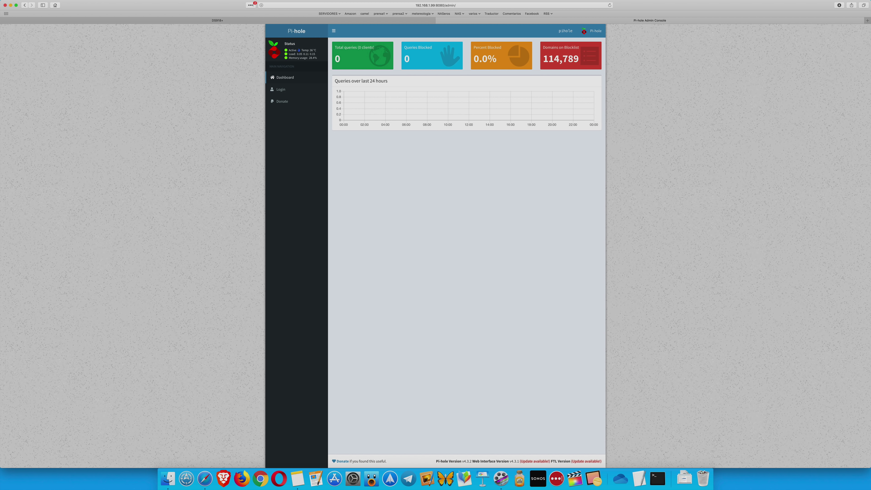
Log in to Pi-hole with the admin password, ticking Remember me for 7 days
{"action": "left_click", "coordinate": [280, 90]}
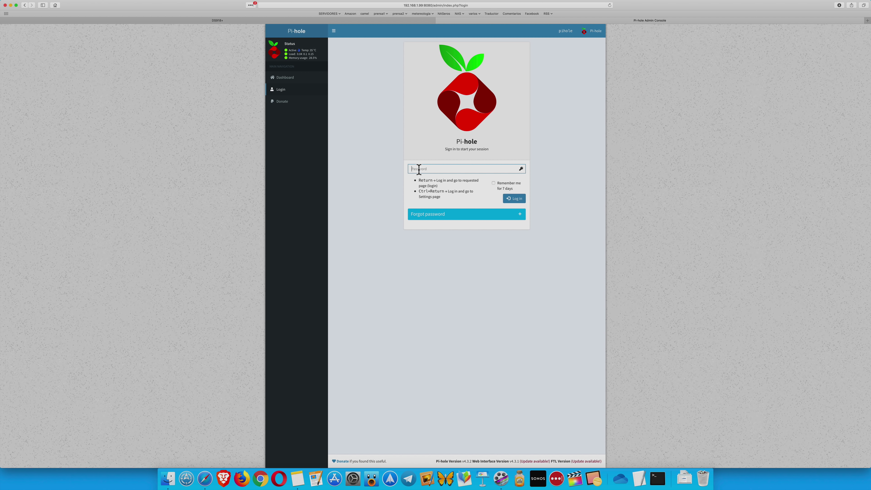
{"action": "type", "text": "••••"}
{"action": "left_click", "coordinate": [494, 183]}
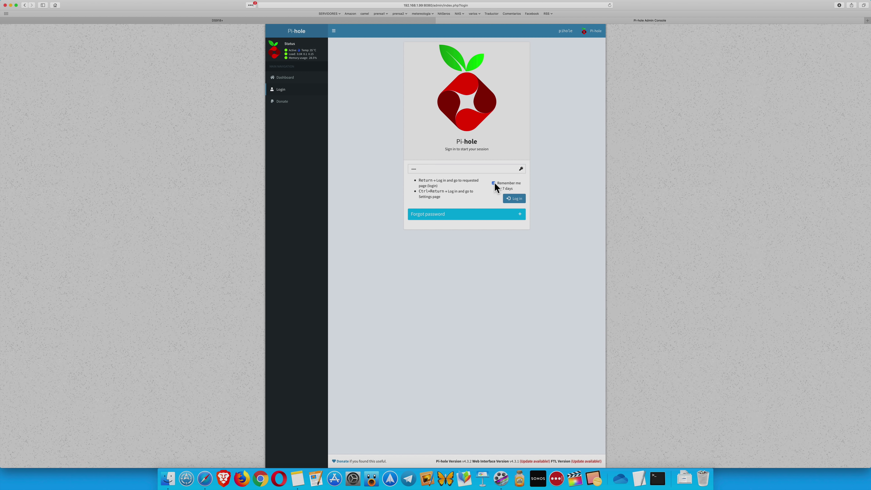
{"action": "left_click", "coordinate": [512, 198]}
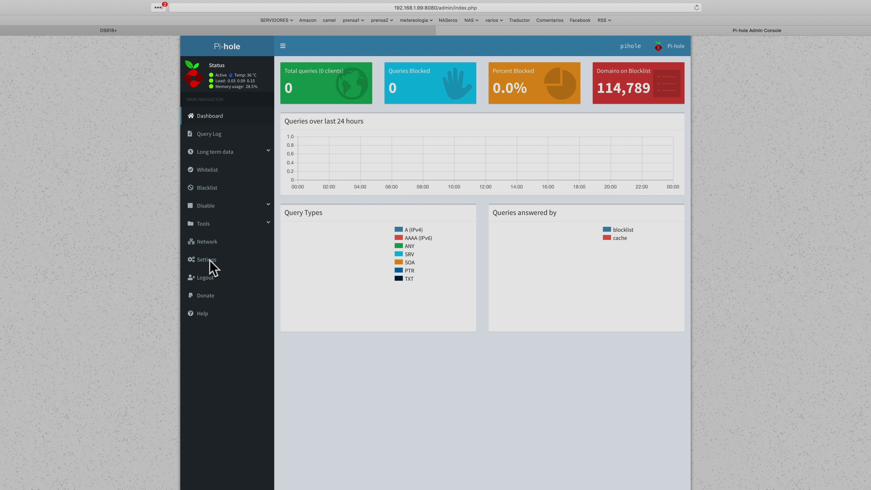
Open Pi-hole Settings and move from the blocklists page to the DNS tab
{"action": "left_click", "coordinate": [207, 260]}
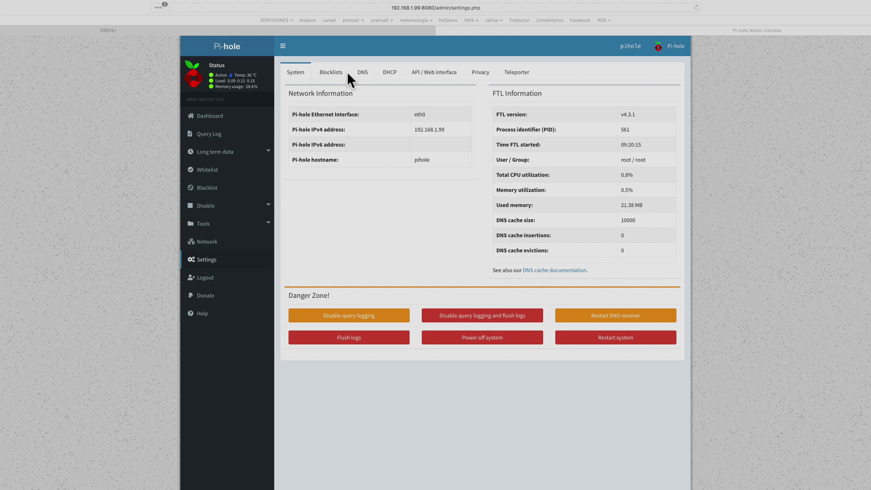
{"action": "left_click", "coordinate": [343, 78]}
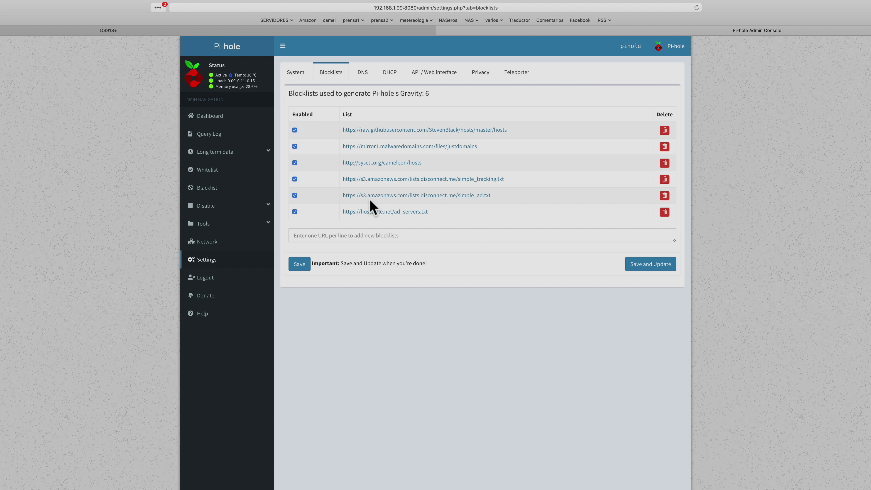
{"action": "left_click", "coordinate": [365, 72]}
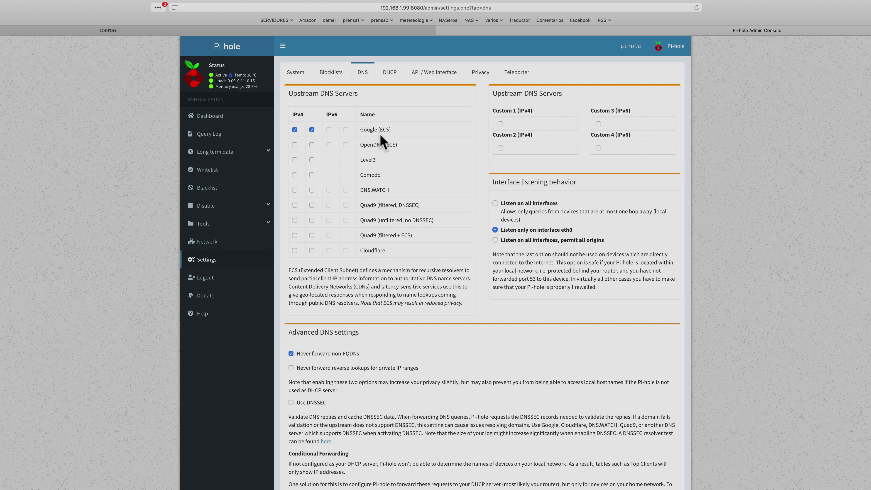
Replace both Google (ECS) IPv4 upstream servers with the two Cloudflare ones, save, and return to the dashboard
{"action": "left_click", "coordinate": [295, 130]}
{"action": "left_click", "coordinate": [312, 129]}
{"action": "left_click", "coordinate": [294, 250]}
{"action": "left_click", "coordinate": [312, 251]}
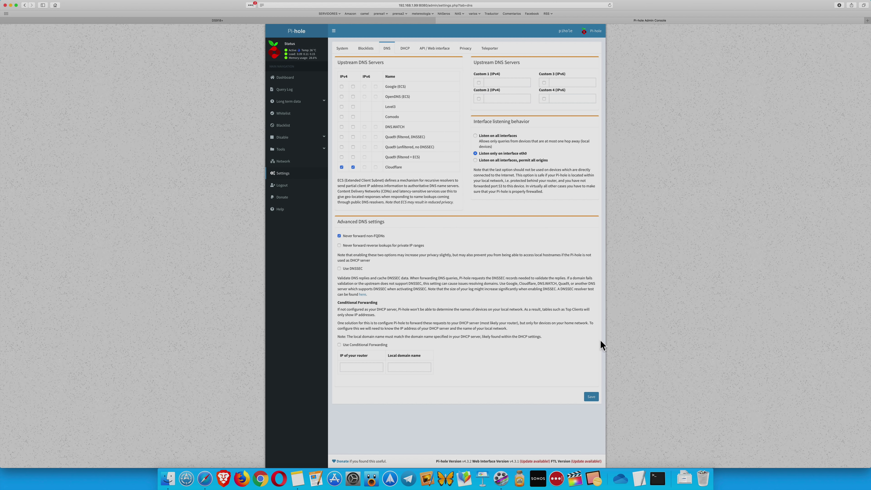
{"action": "left_click", "coordinate": [592, 397]}
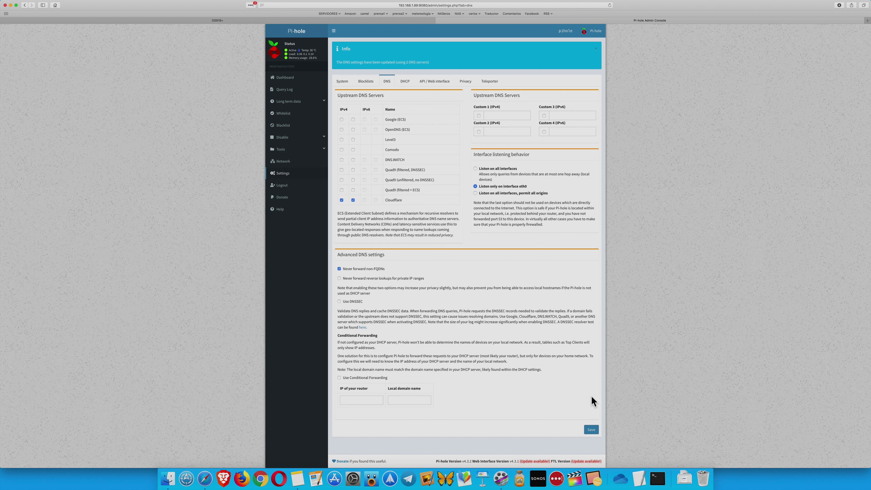
{"action": "left_click", "coordinate": [289, 77]}
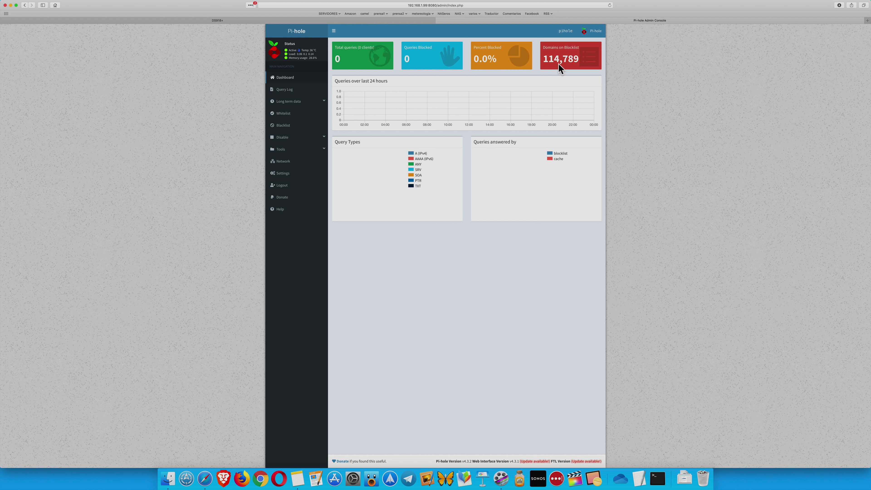
{"action": "mouse_move", "coordinate": [559, 64]}
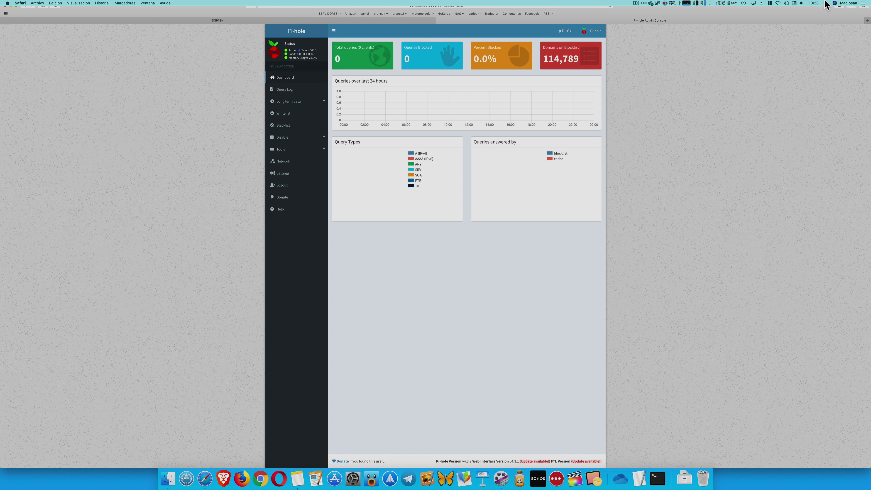
Bring up the DNS server list in the Mac's advanced Ethernet network settings
{"action": "left_click", "coordinate": [781, 3]}
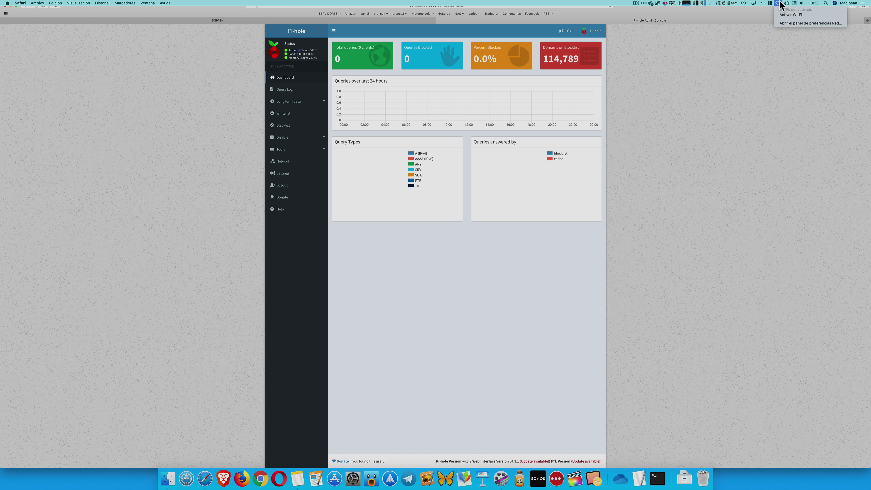
{"action": "left_click", "coordinate": [787, 23]}
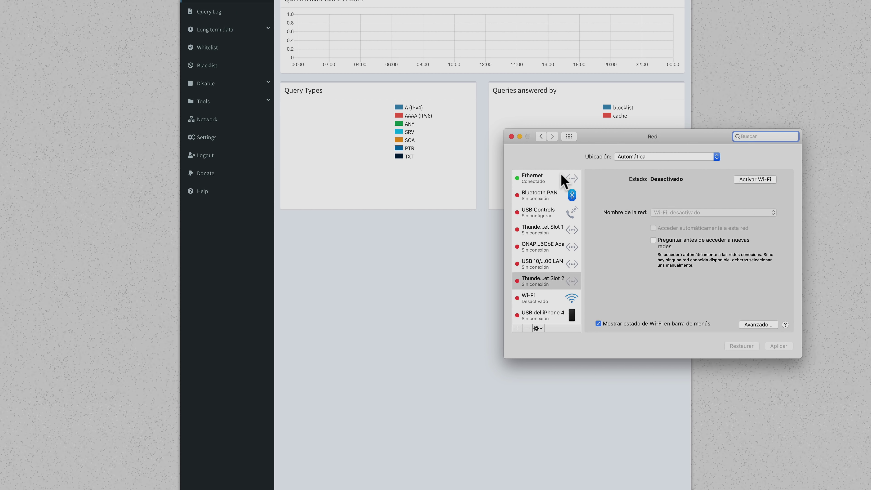
{"action": "left_click", "coordinate": [564, 179]}
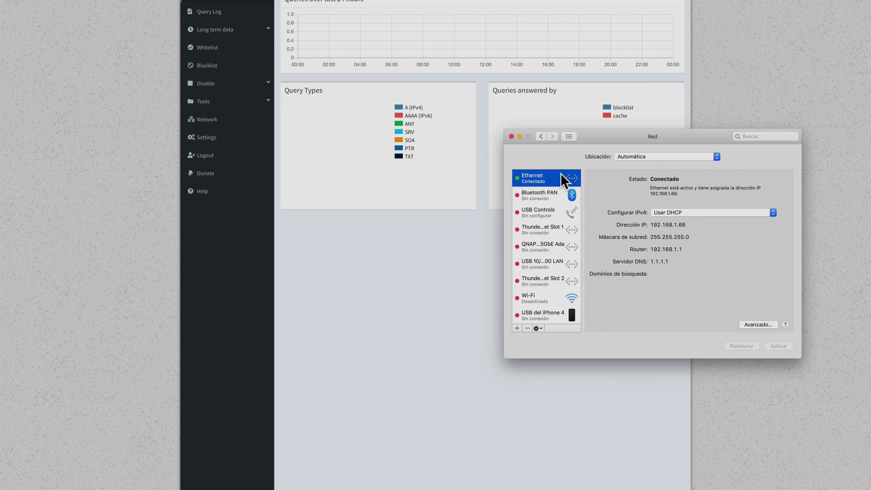
{"action": "left_click", "coordinate": [756, 324]}
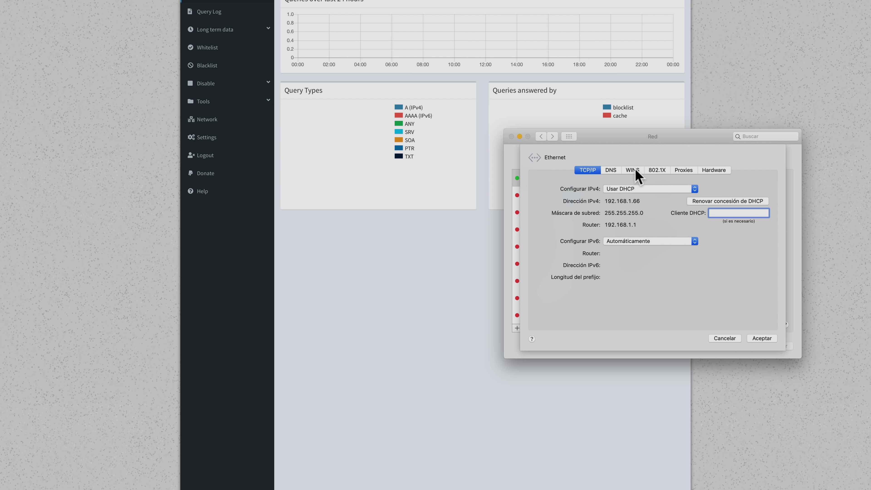
{"action": "left_click", "coordinate": [616, 170]}
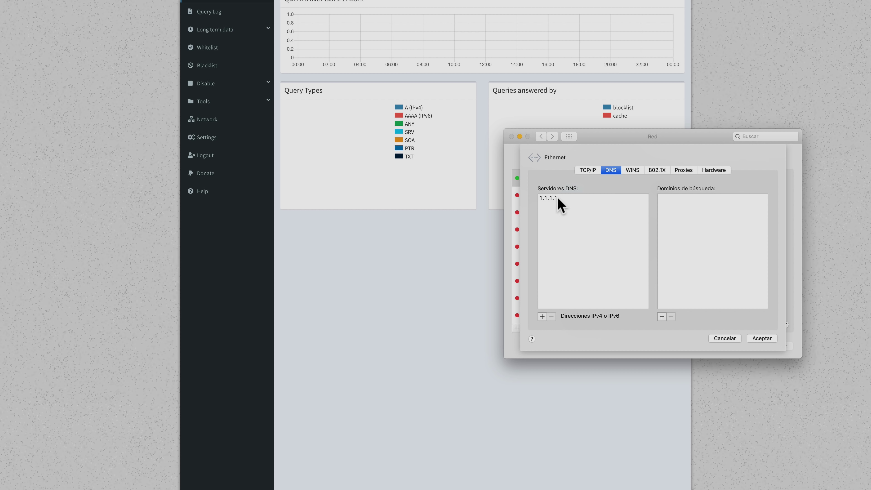
Add 192.168.1.99 above 1.1.1.1, remove the leftover 0.0.0.0 entry, and confirm with Aceptar
{"action": "left_click", "coordinate": [543, 316]}
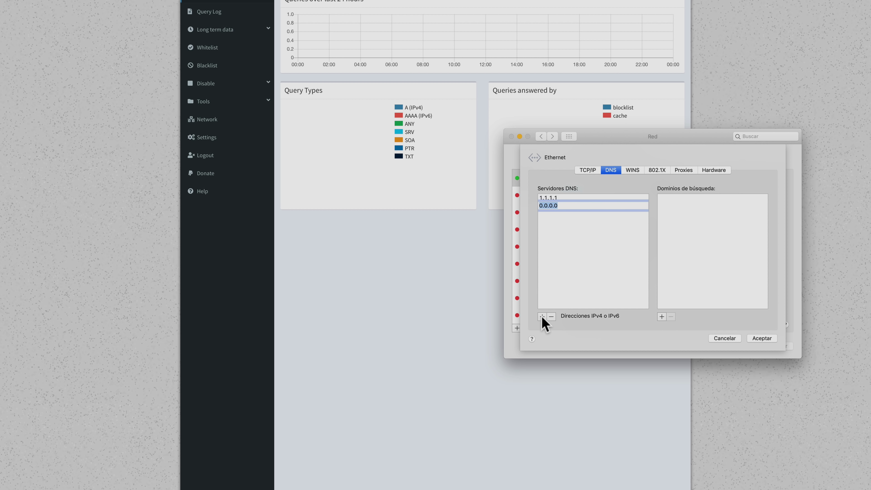
{"action": "type", "text": "192.168.1."}
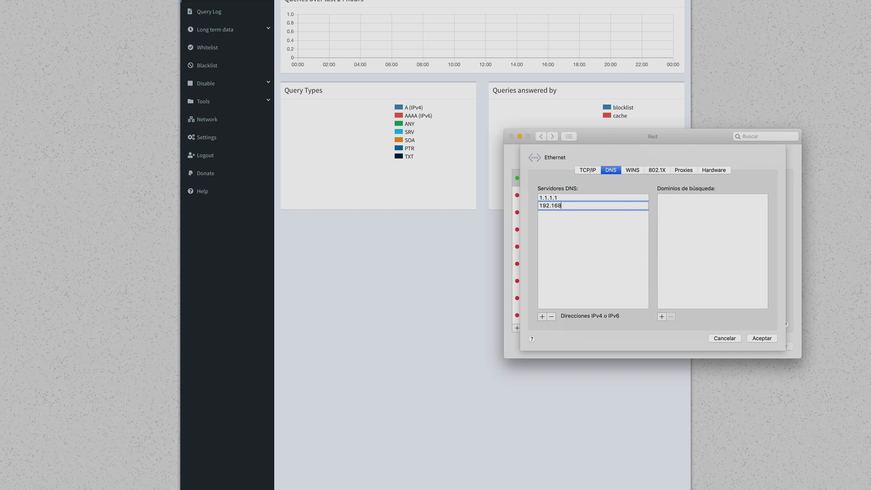
{"action": "type", "text": "99"}
{"action": "left_click", "coordinate": [544, 316]}
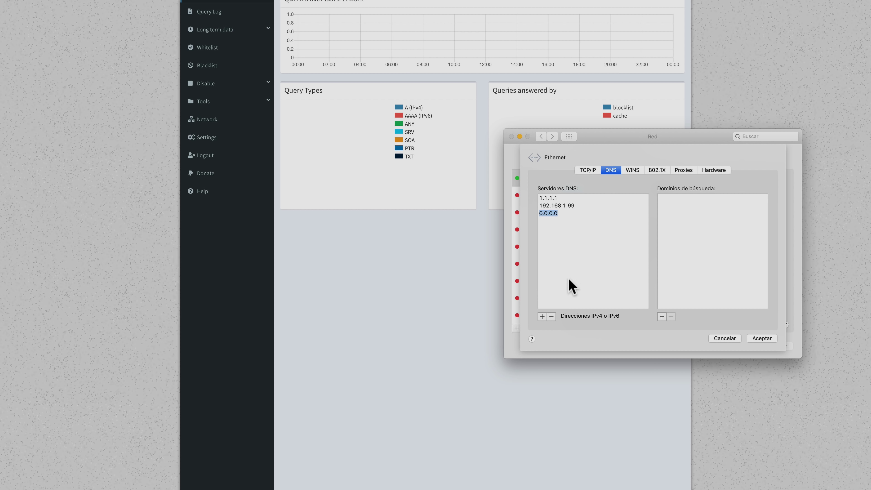
{"action": "left_click", "coordinate": [569, 207]}
{"action": "left_click_drag", "start_coordinate": [570, 207], "coordinate": [571, 199]}
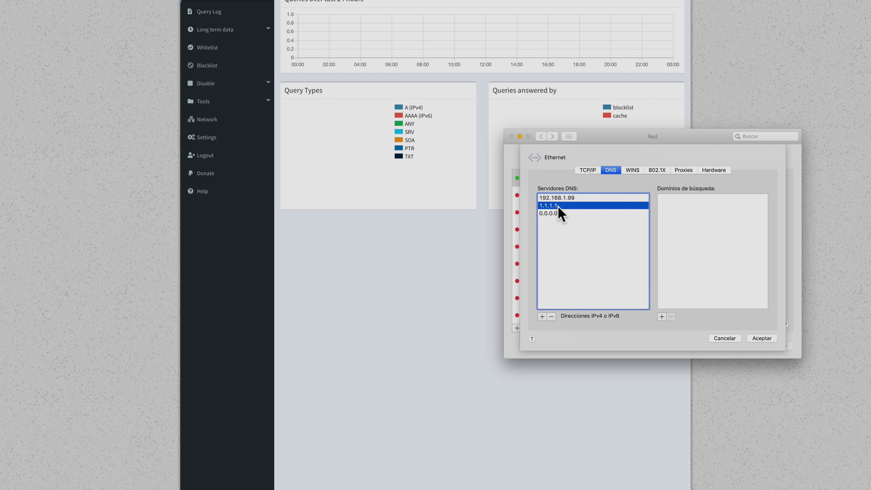
{"action": "left_click", "coordinate": [579, 197]}
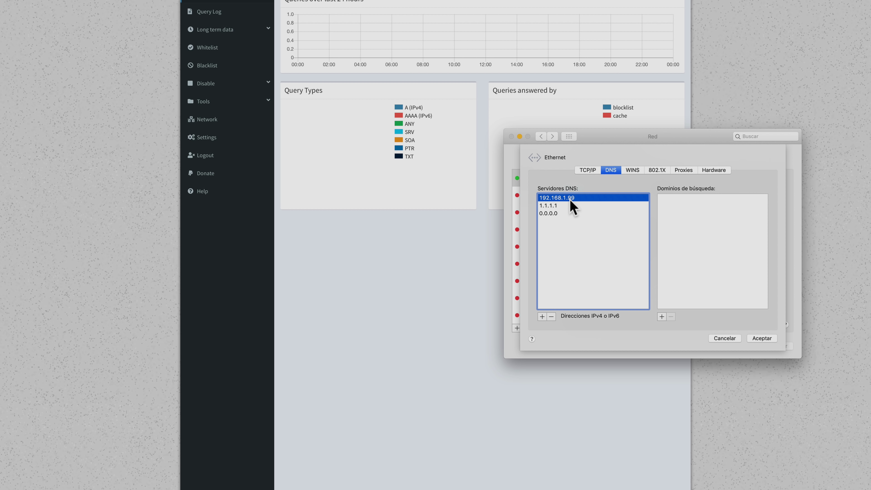
{"action": "left_click", "coordinate": [563, 206]}
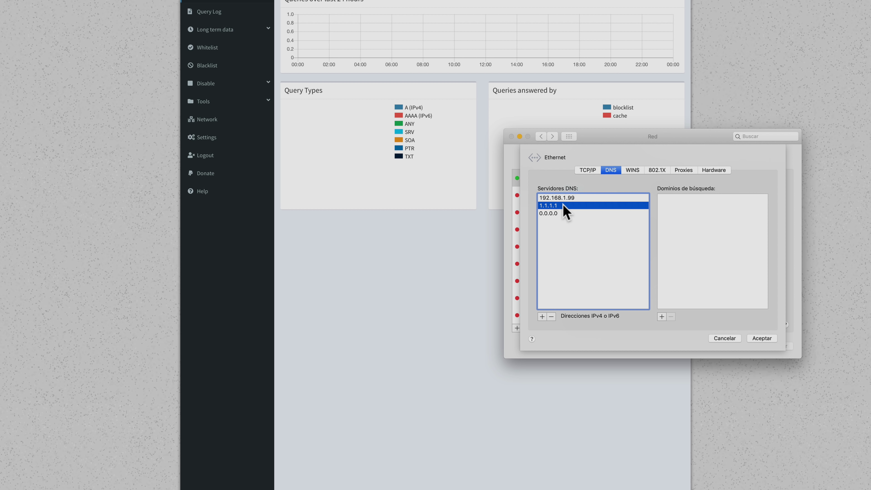
{"action": "left_click", "coordinate": [569, 199]}
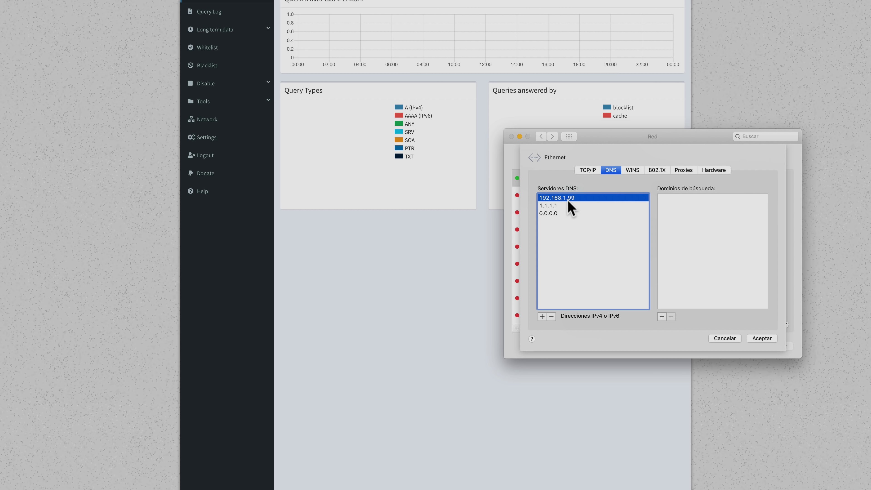
{"action": "left_click", "coordinate": [556, 213]}
{"action": "left_click", "coordinate": [551, 316]}
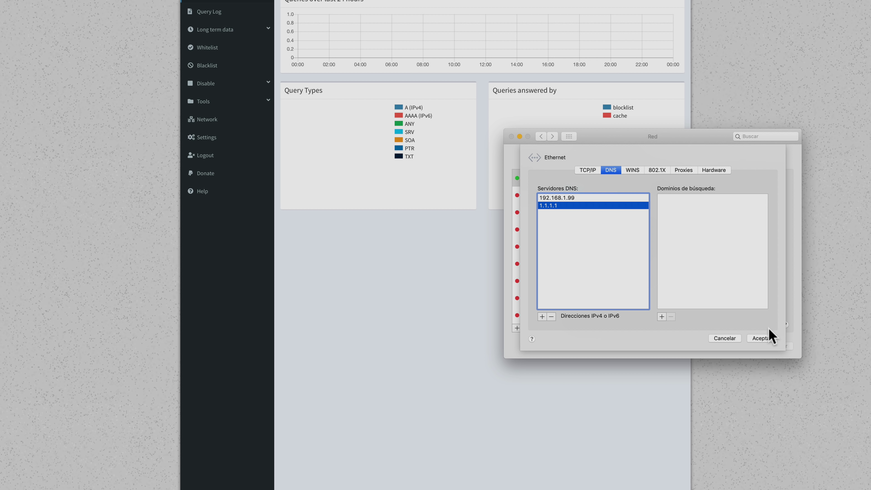
{"action": "left_click", "coordinate": [765, 338]}
Apply the Mac's network changes and open the Pi-hole Admin Console dashboard, showing 201 queries and 59 blocked
{"action": "left_click", "coordinate": [778, 345]}
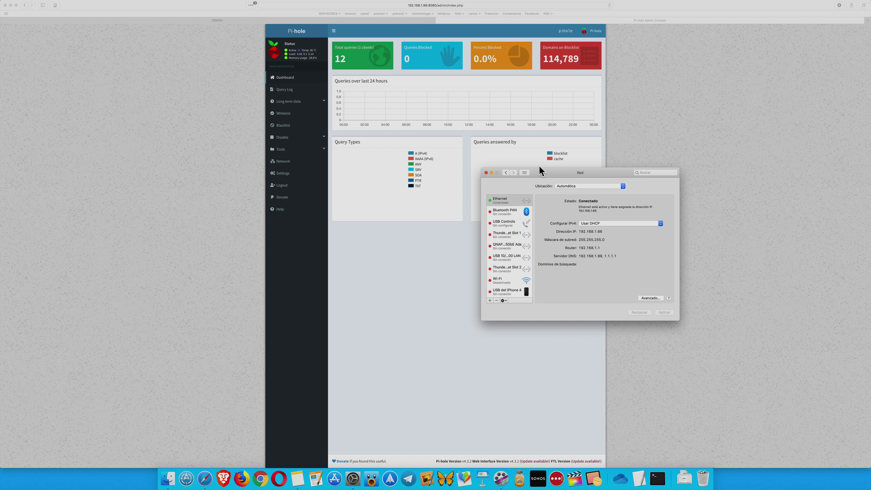
{"action": "left_click", "coordinate": [486, 173]}
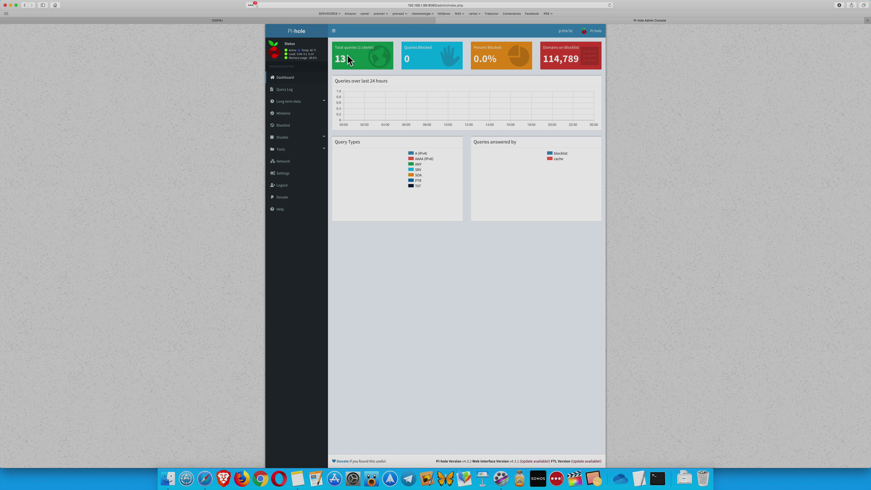
{"action": "left_click", "coordinate": [868, 21]}
{"action": "left_click", "coordinate": [381, 14]}
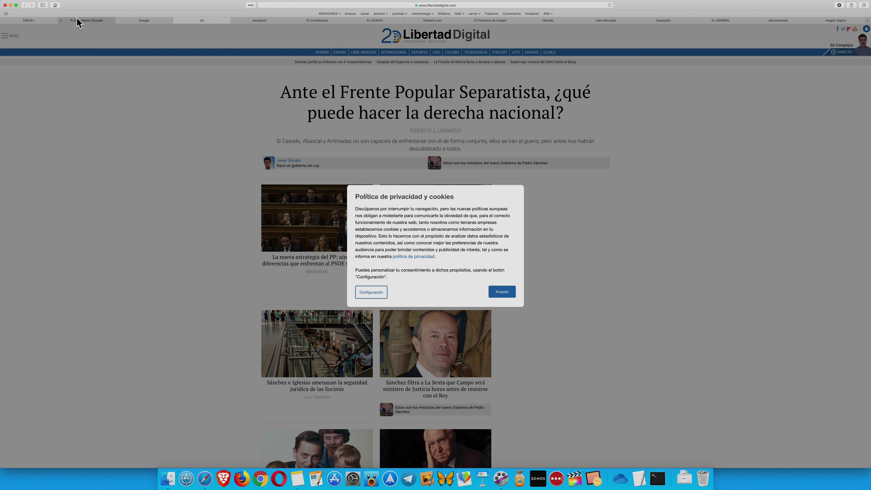
{"action": "left_click", "coordinate": [79, 22]}
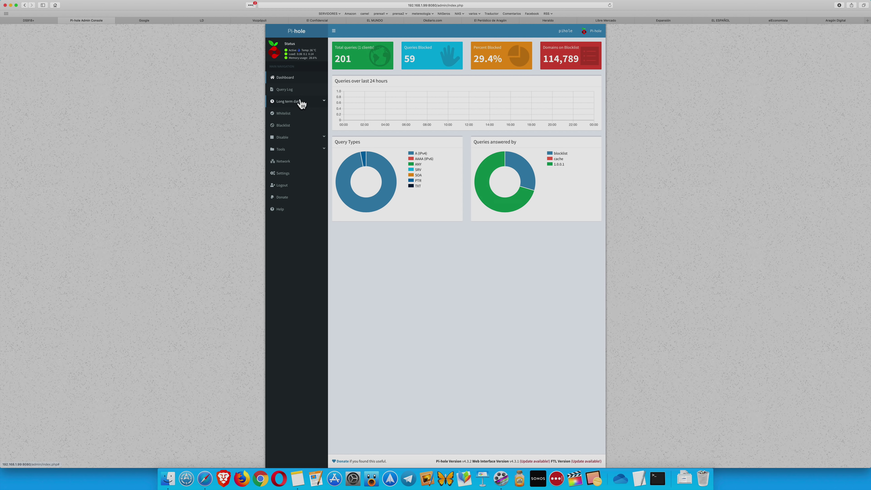
{"action": "left_click", "coordinate": [294, 114]}
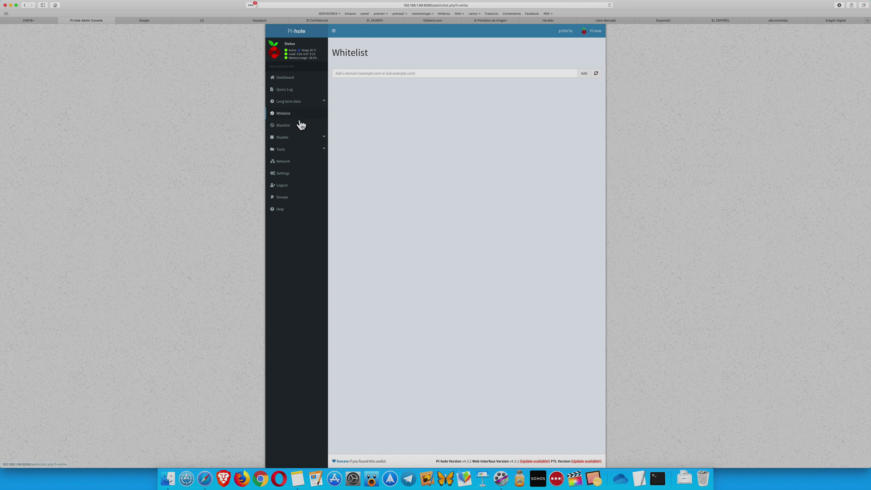
{"action": "left_click", "coordinate": [294, 128]}
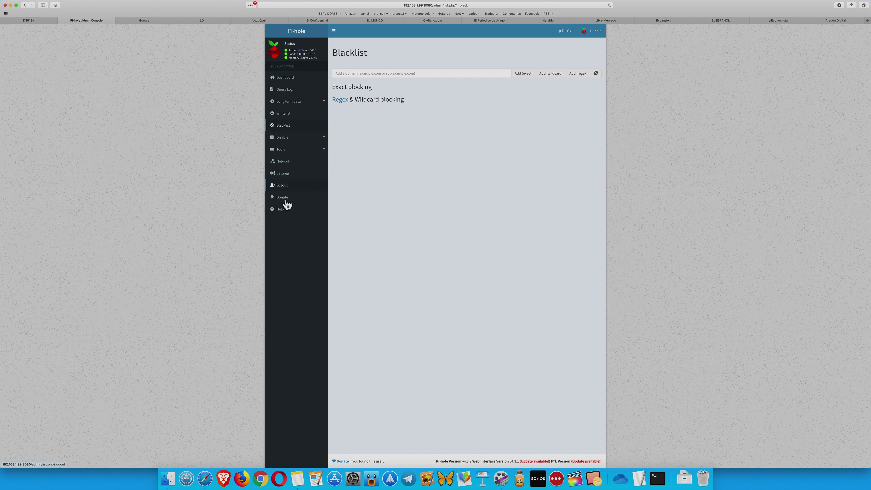
{"action": "left_click", "coordinate": [290, 91]}
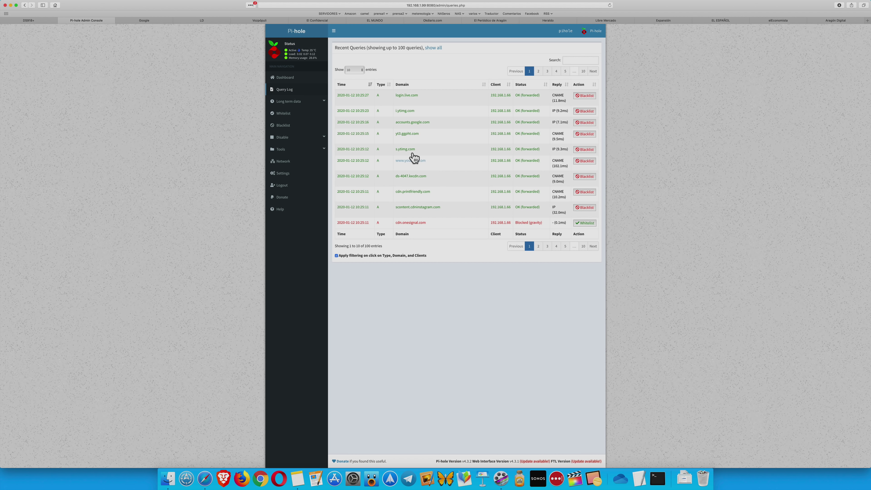
{"action": "left_click", "coordinate": [308, 104]}
{"action": "left_click", "coordinate": [305, 112]}
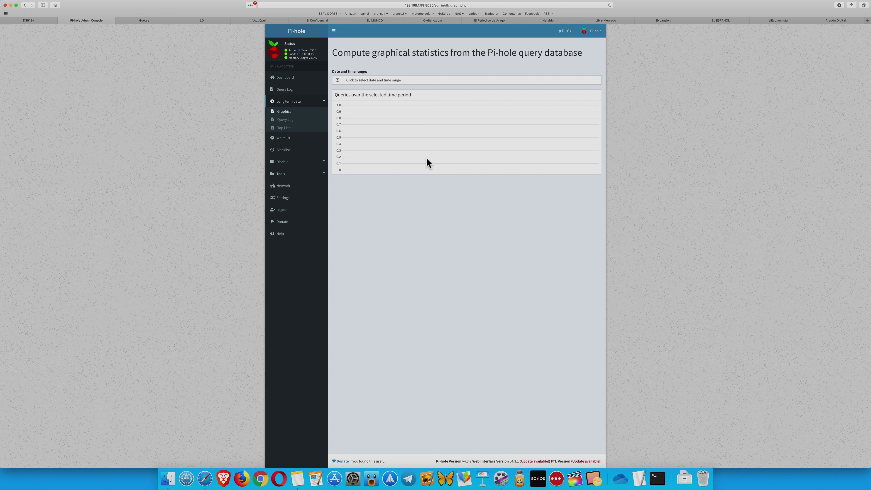
{"action": "left_click", "coordinate": [306, 80]}
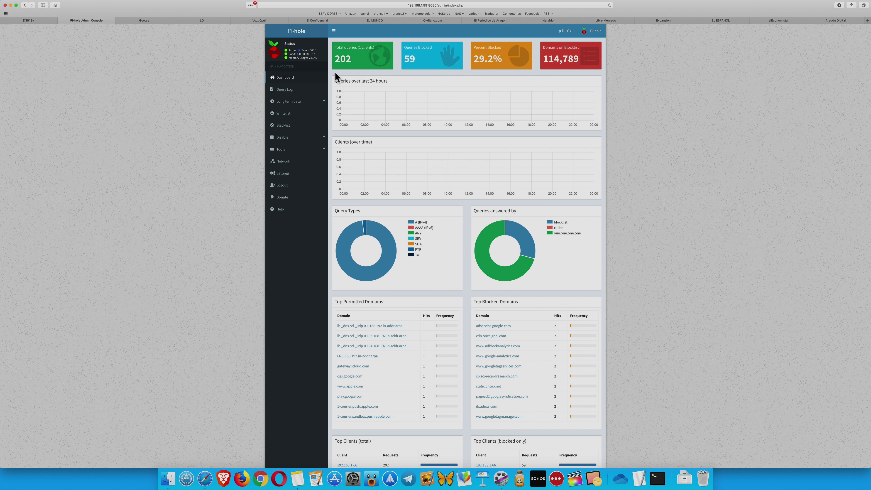
Stop the pihole container in DS918+ Docker and change its WEB_PORT environment variable from 8080 to 7025
{"action": "left_click", "coordinate": [40, 22]}
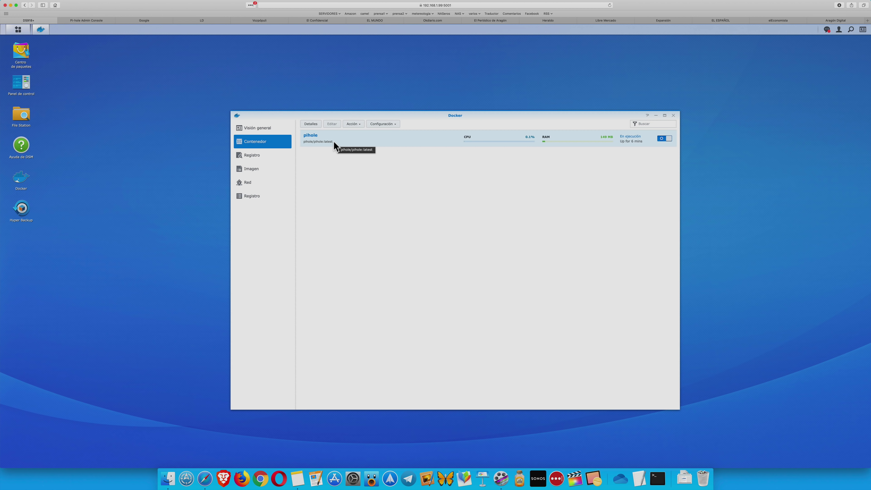
{"action": "left_click", "coordinate": [661, 138]}
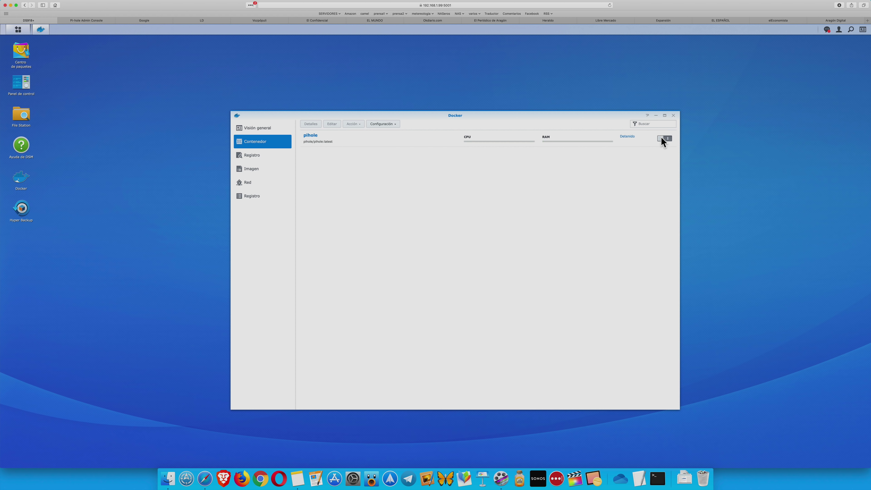
{"action": "left_click", "coordinate": [339, 143]}
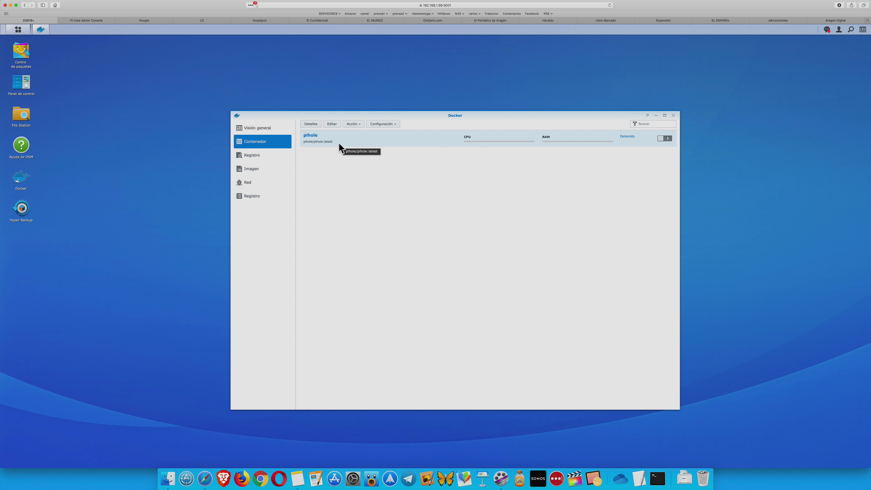
{"action": "left_click", "coordinate": [333, 124]}
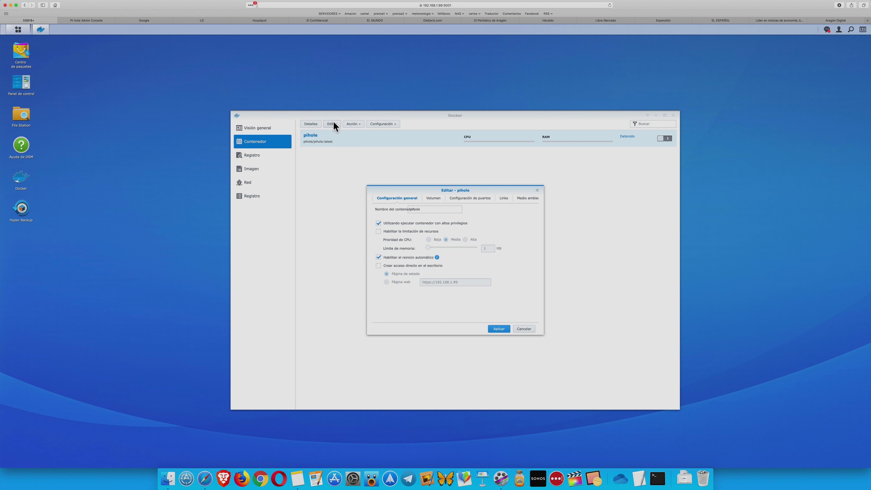
{"action": "left_click", "coordinate": [525, 199]}
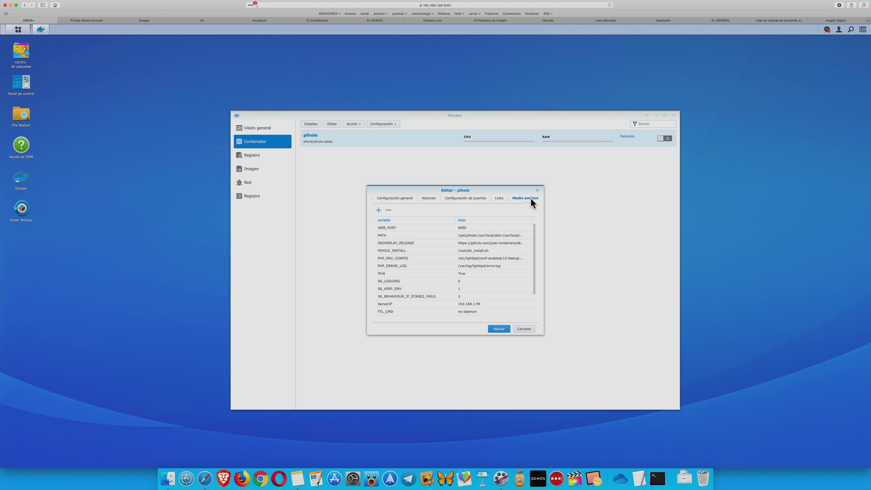
{"action": "left_click", "coordinate": [466, 226]}
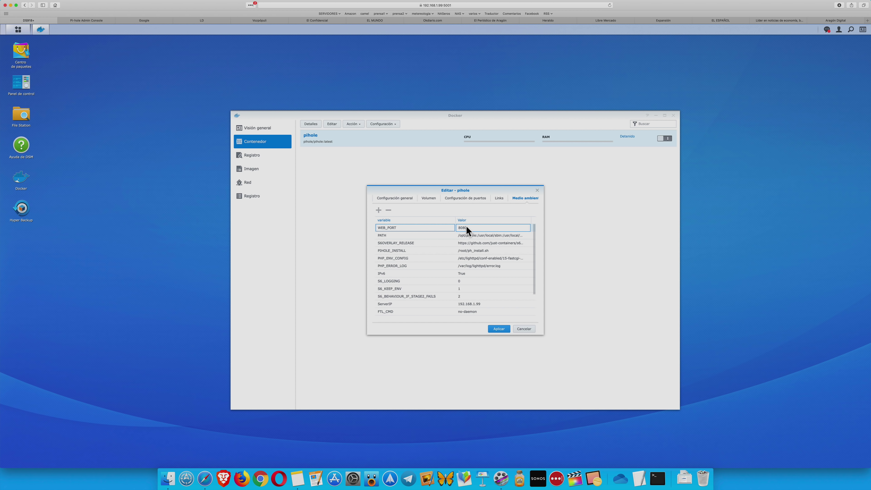
{"action": "key", "text": "BackSpace"}
{"action": "key", "text": "BackSpace"}
{"action": "key", "text": "BackSpace"}
{"action": "left_click", "coordinate": [487, 242]}
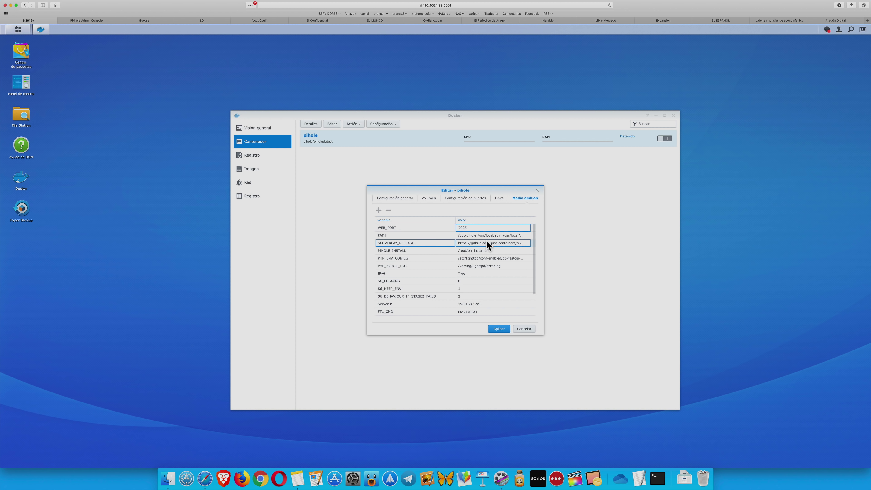
{"action": "left_click", "coordinate": [499, 326]}
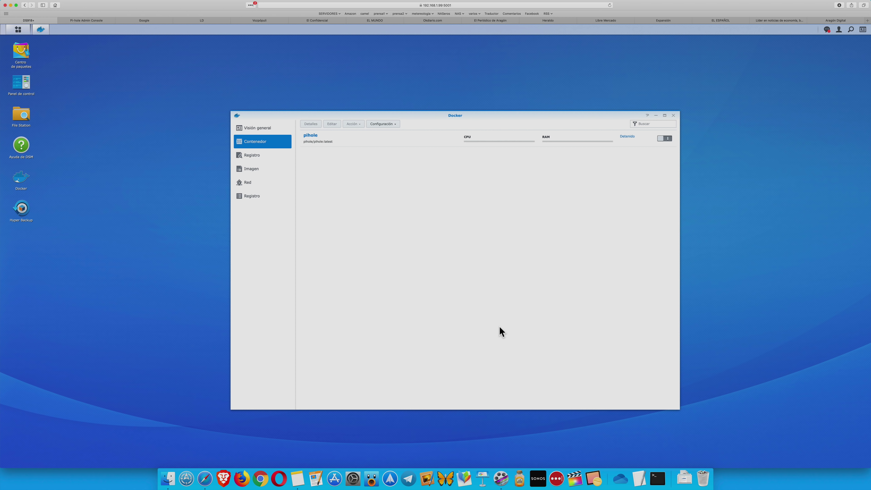
Restart pihole, load the dashboard at 192.168.1.99:7025/admin (230 queries, 64 blocked), then minimise Safari
{"action": "left_click", "coordinate": [668, 137]}
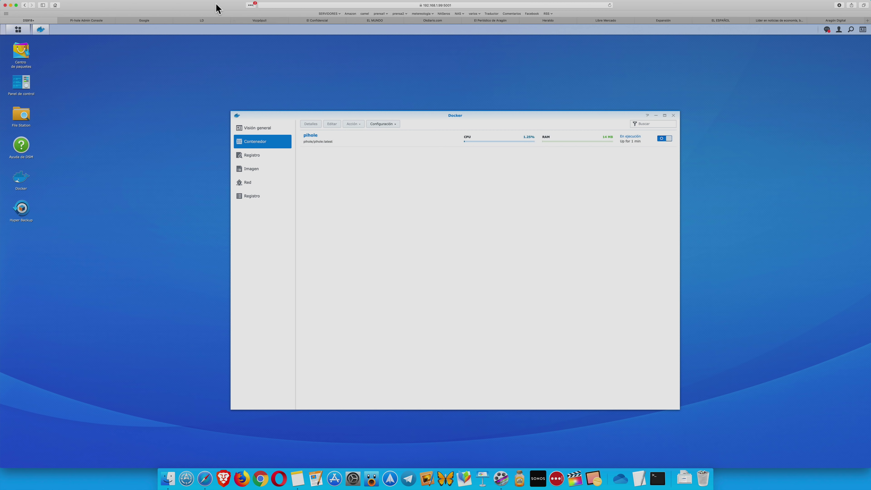
{"action": "left_click", "coordinate": [101, 21]}
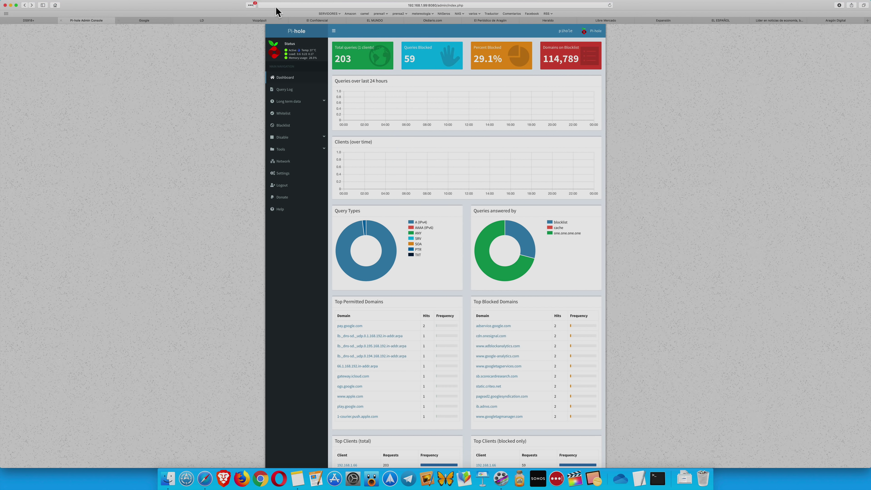
{"action": "left_click", "coordinate": [433, 6]}
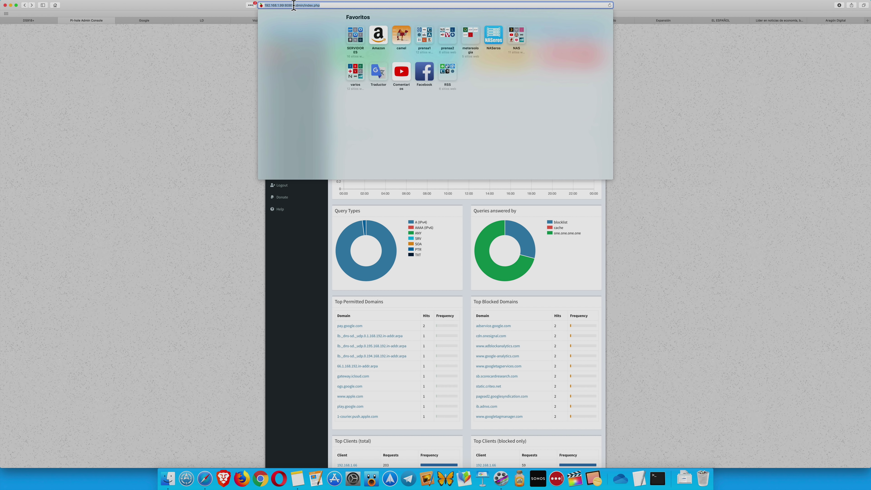
{"action": "left_click", "coordinate": [293, 5]}
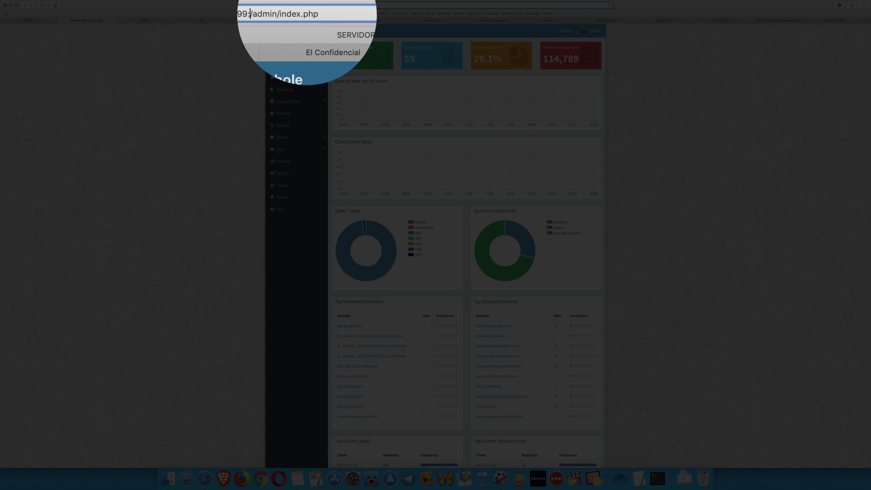
{"action": "key", "text": "BackSpace"}
{"action": "key", "text": "BackSpace"}
{"action": "type", "text": "7025"}
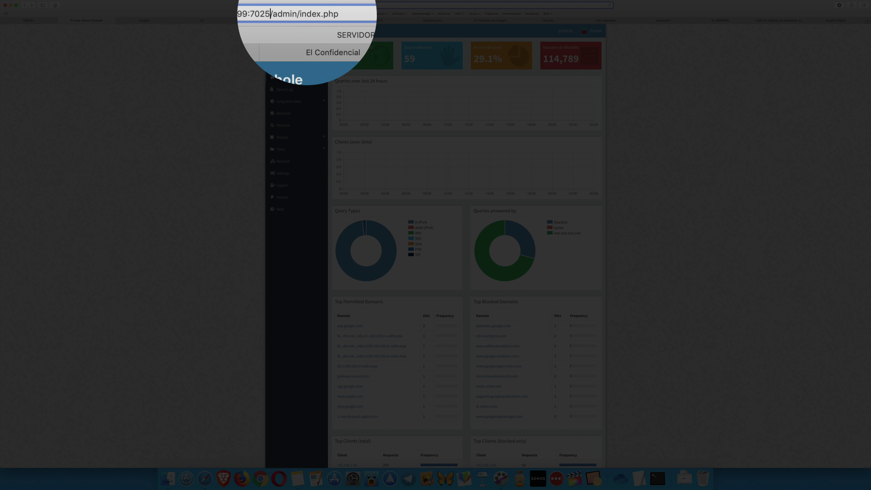
{"action": "key", "text": "Return"}
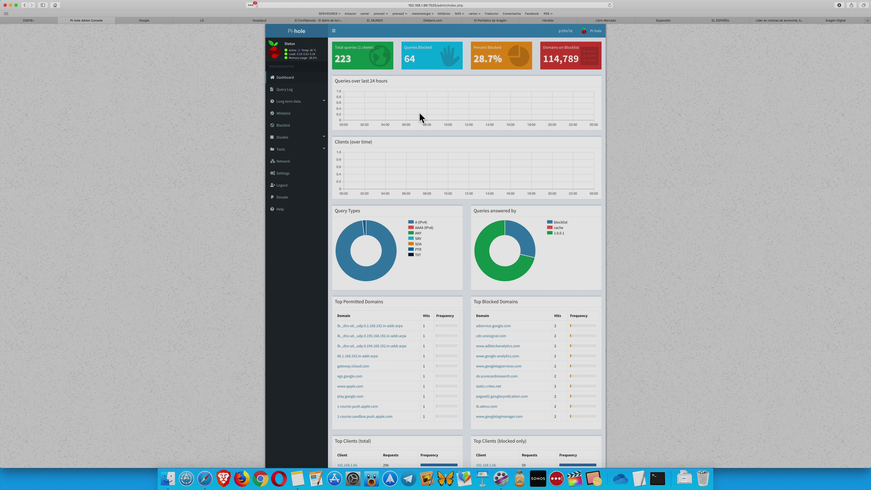
{"action": "left_click", "coordinate": [11, 6]}
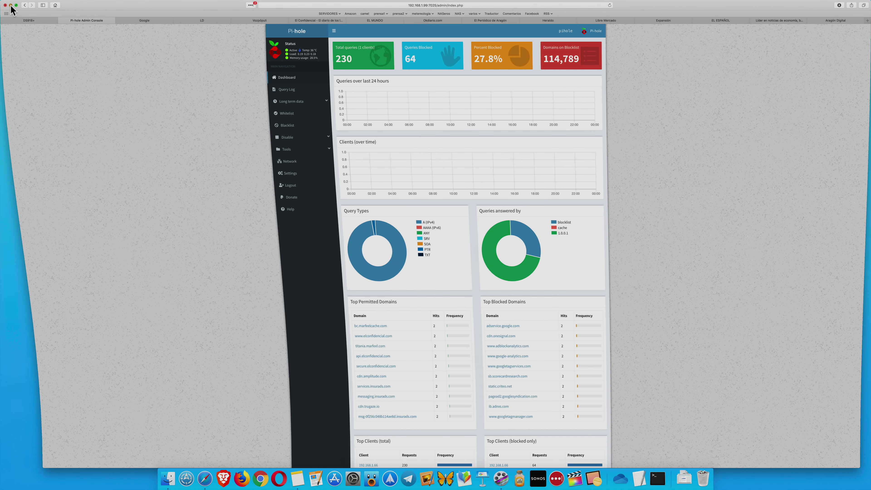